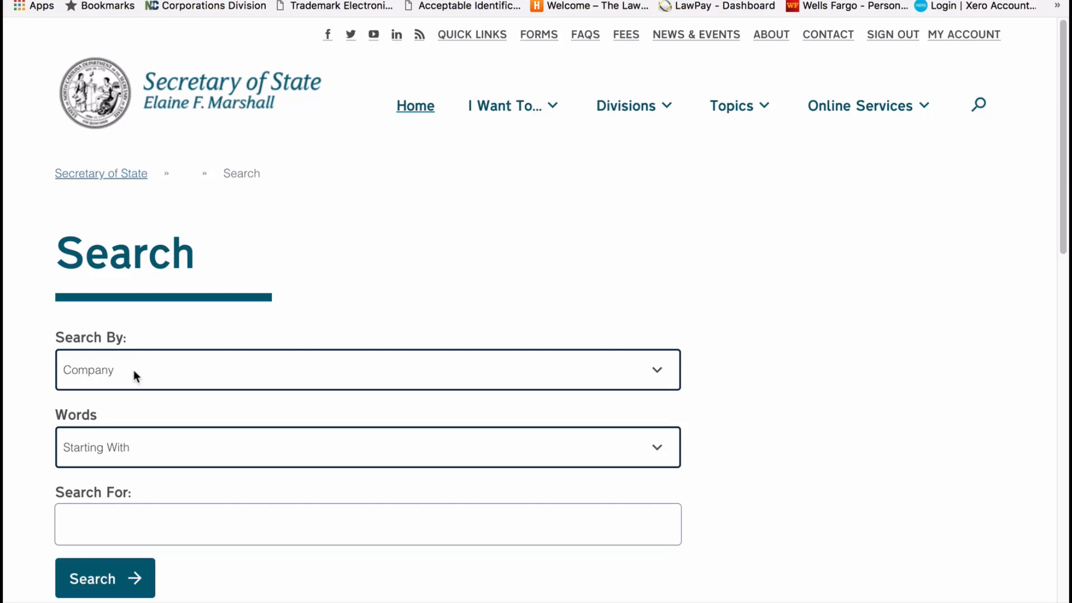
- Search the business registry by company for names starting with "Penrose Arts"
{"action": "left_click", "coordinate": [655, 370]}
{"action": "left_click", "coordinate": [657, 376]}
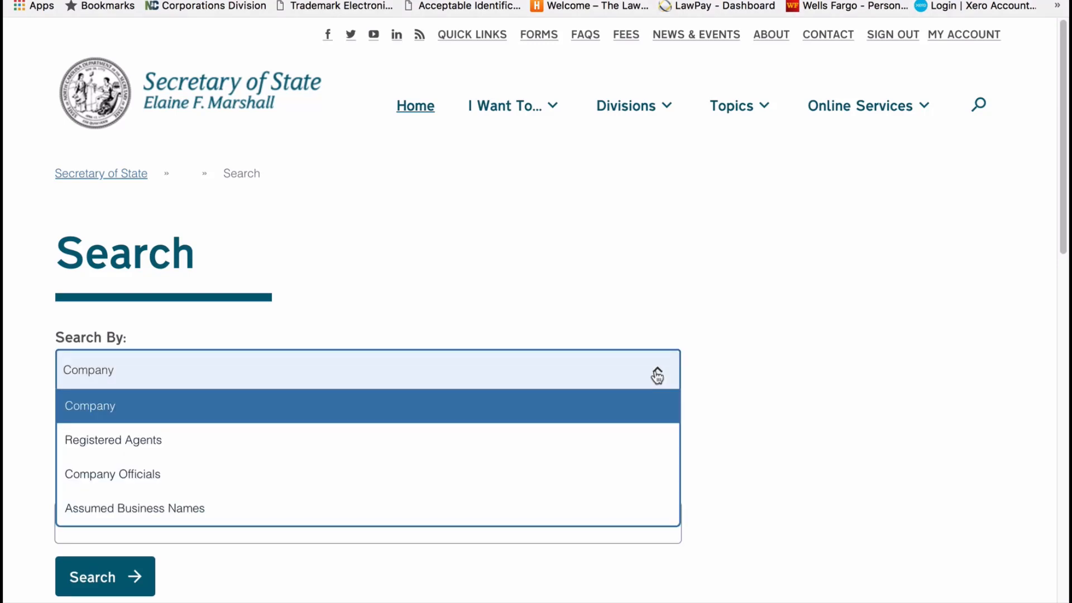
{"action": "left_click", "coordinate": [540, 402]}
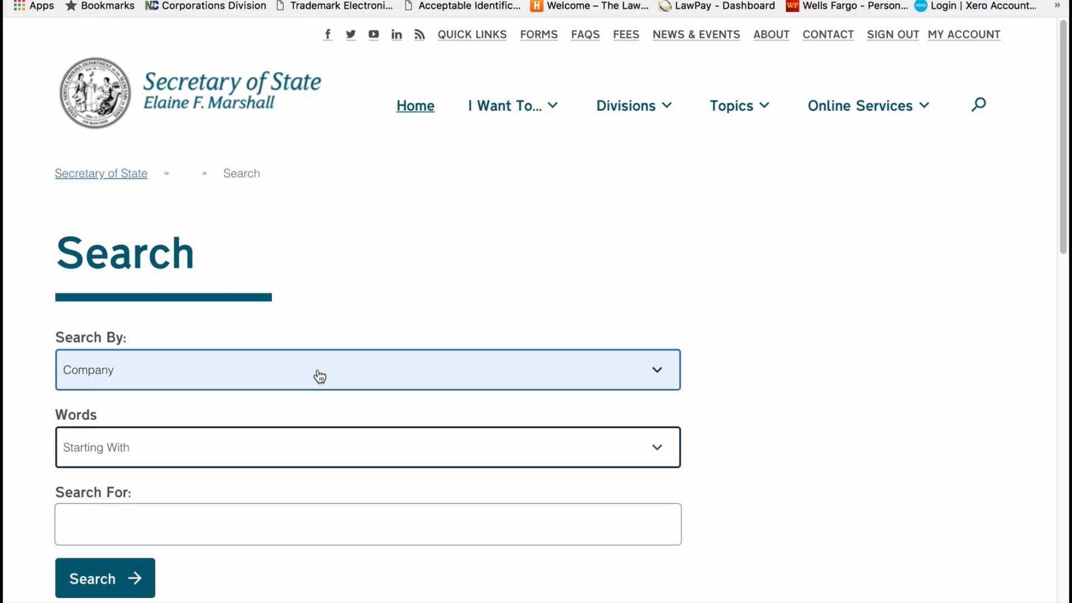
{"action": "left_click", "coordinate": [376, 446]}
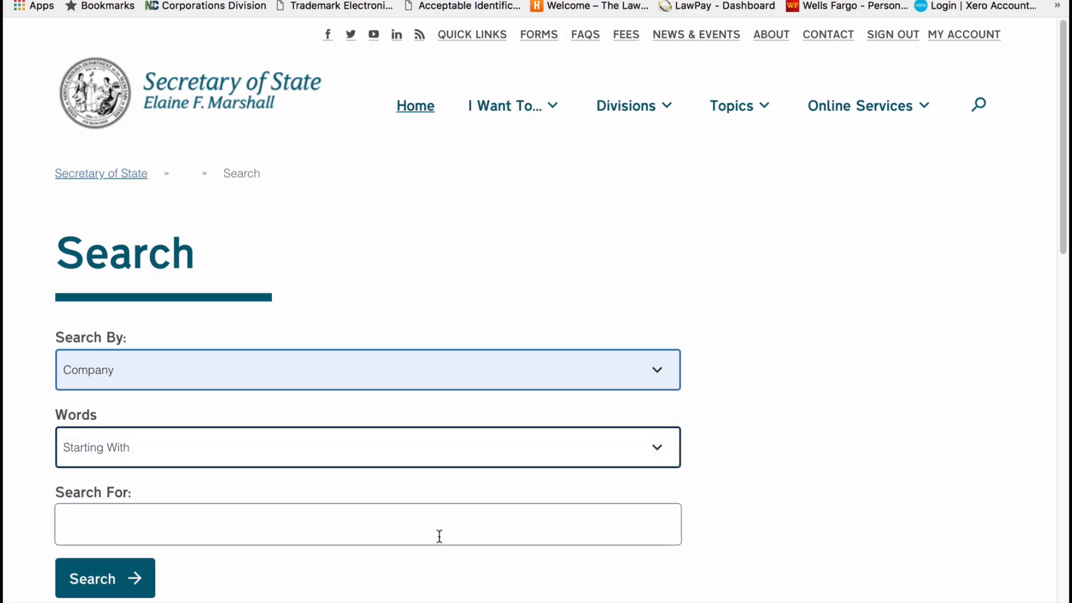
{"action": "left_click", "coordinate": [377, 524]}
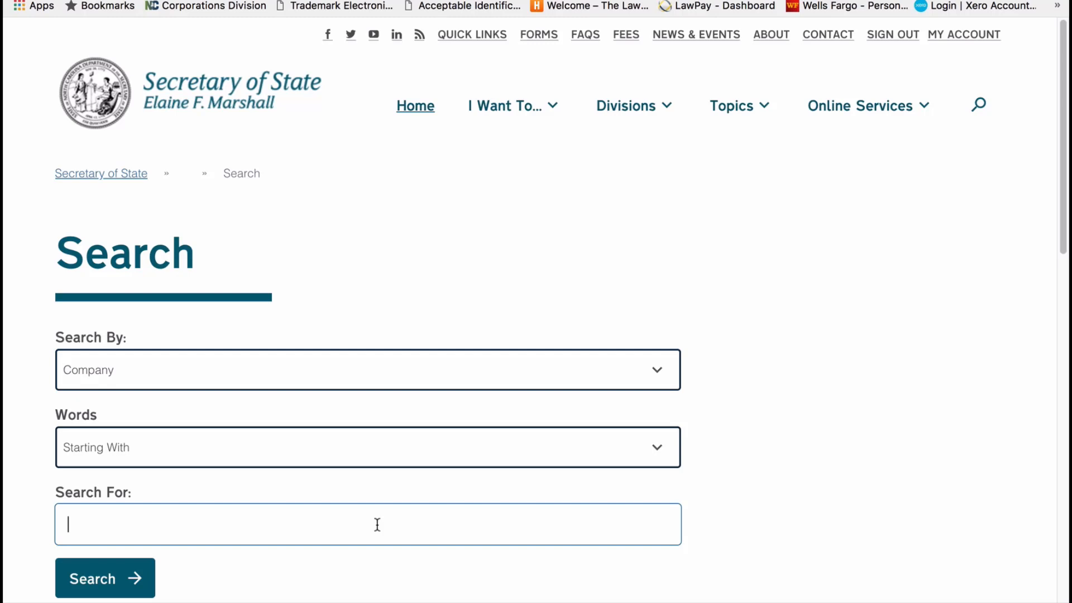
{"action": "type", "text": "Penrose Arts"}
{"action": "left_click", "coordinate": [115, 581]}
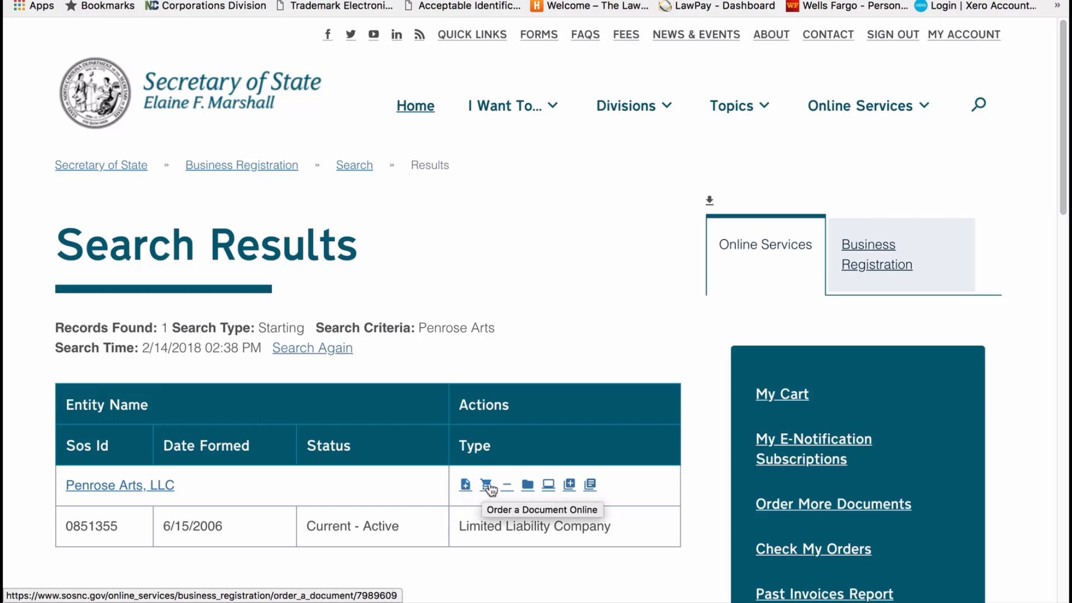
- Open the annual report page for Penrose Arts, LLC, and start filing its most recent annual report
{"action": "left_click", "coordinate": [549, 486]}
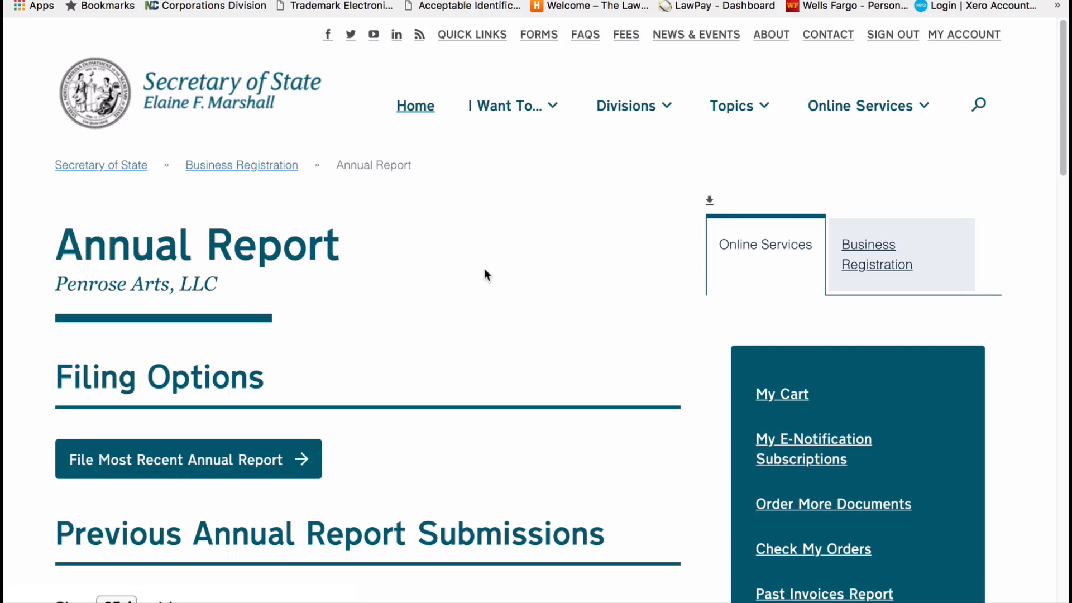
{"action": "scroll", "coordinate": [484, 268], "scroll_direction": "down", "scroll_amount": 3}
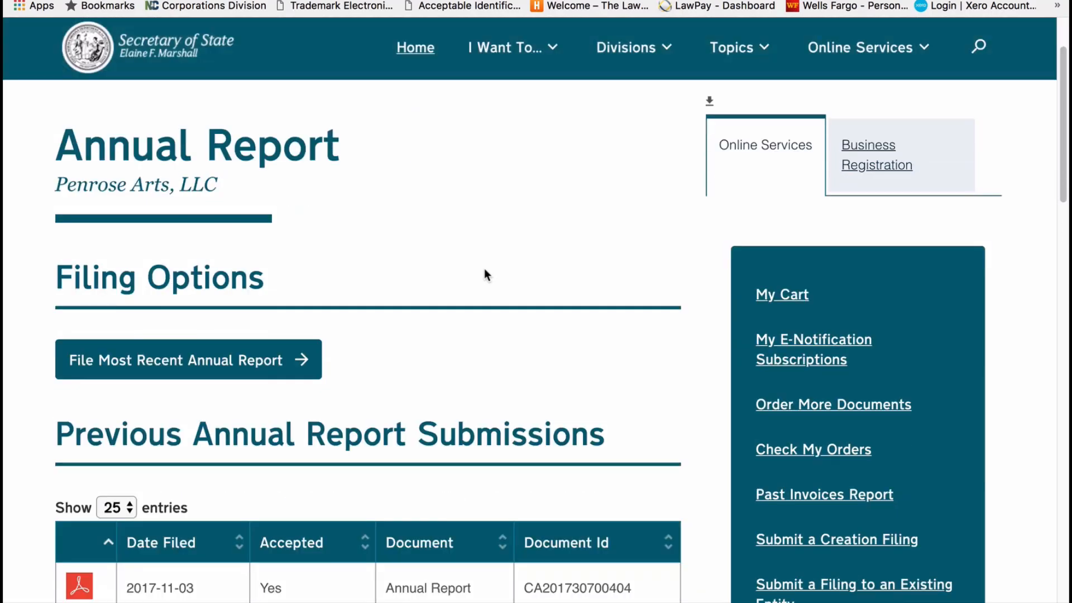
{"action": "scroll", "coordinate": [484, 269], "scroll_direction": "down", "scroll_amount": 10}
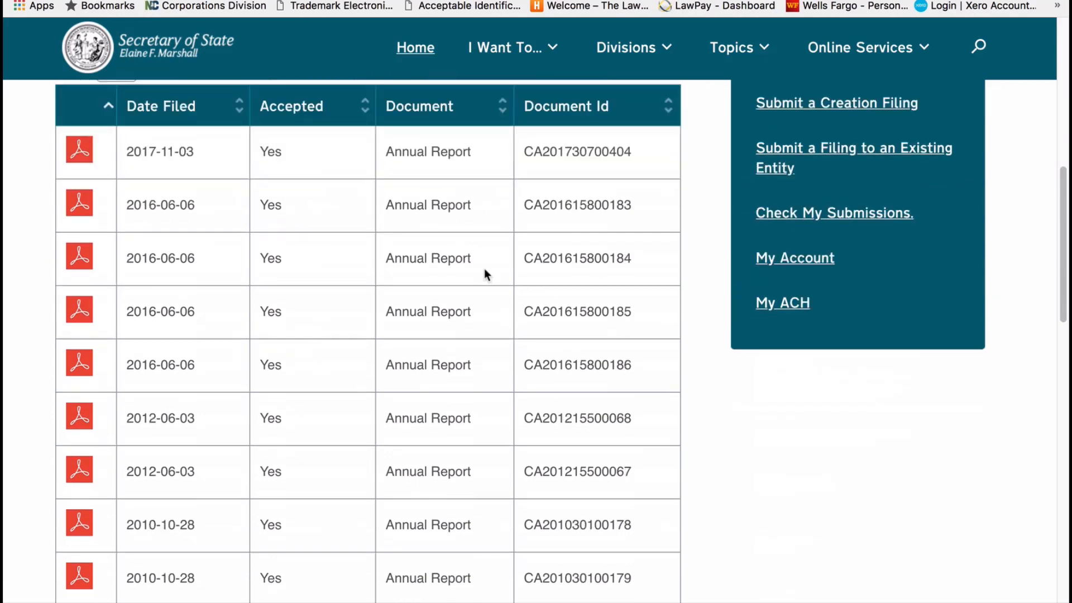
{"action": "scroll", "coordinate": [484, 268], "scroll_direction": "up", "scroll_amount": 10}
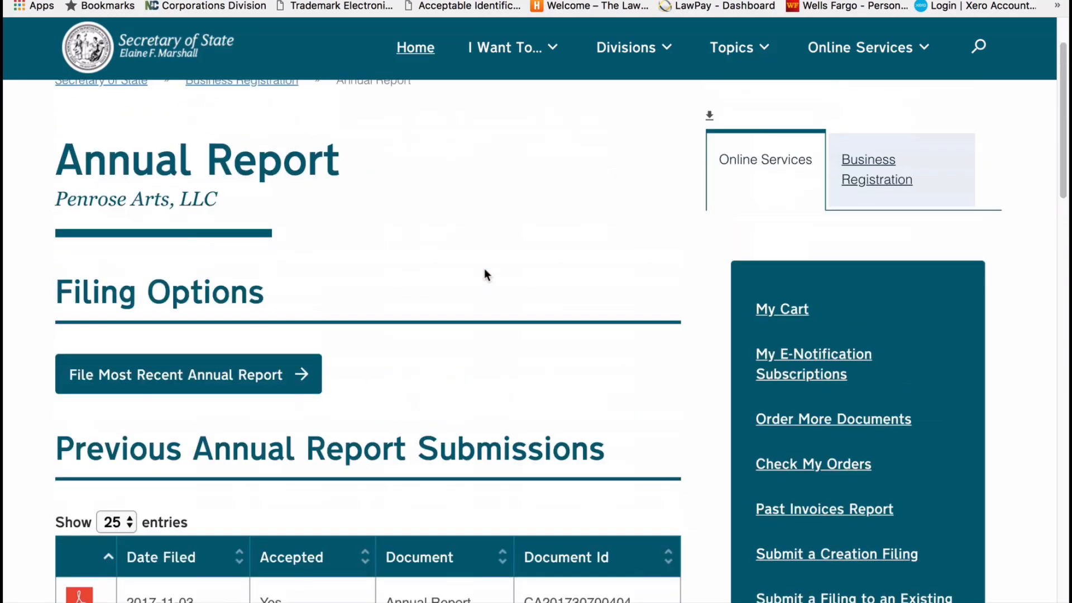
{"action": "scroll", "coordinate": [485, 274], "scroll_direction": "up", "scroll_amount": 2}
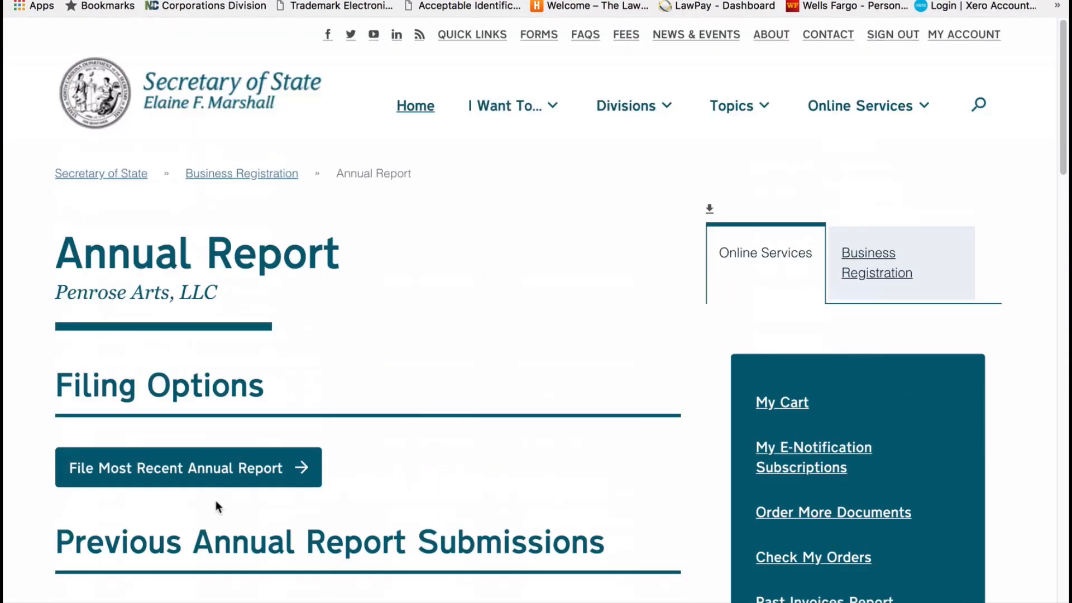
{"action": "left_click", "coordinate": [211, 473]}
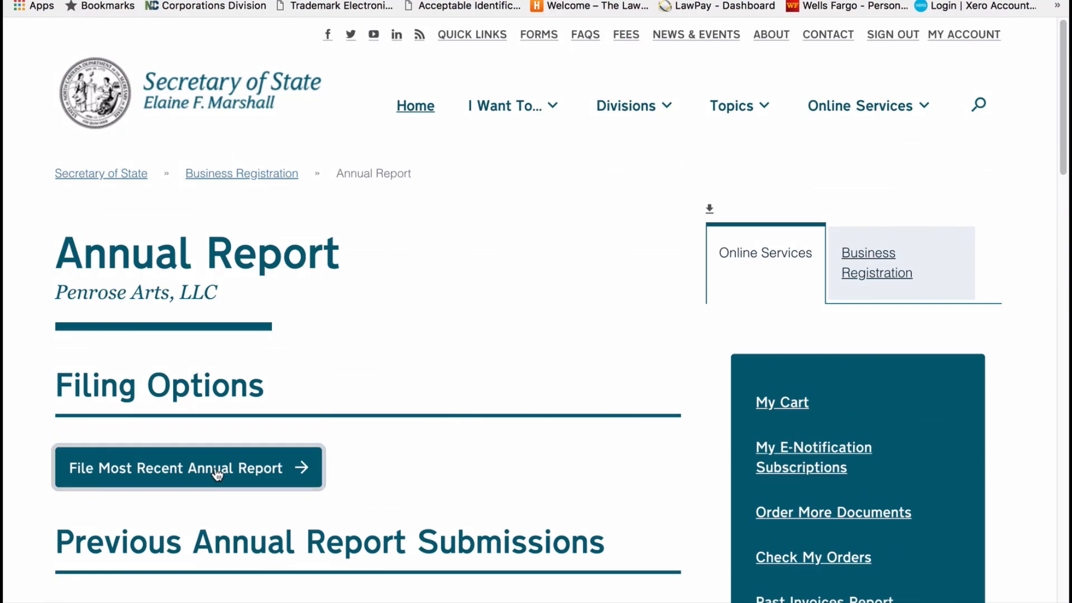
{"action": "left_click", "coordinate": [217, 473]}
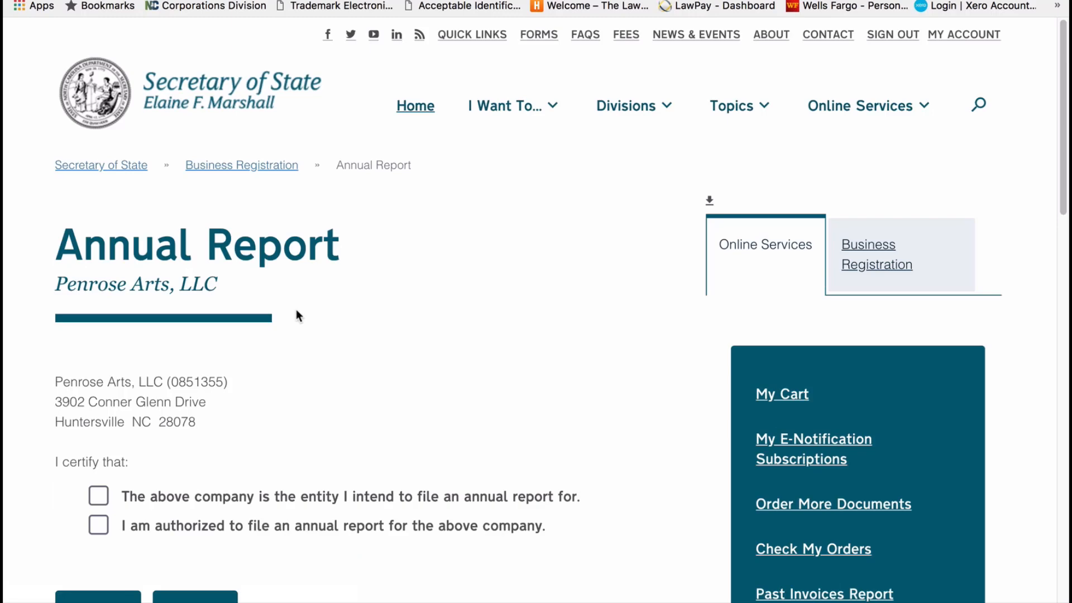
- Certify that this is the intended company and that you are authorized to file its annual report, and continue
{"action": "scroll", "coordinate": [357, 417], "scroll_direction": "down", "scroll_amount": 3}
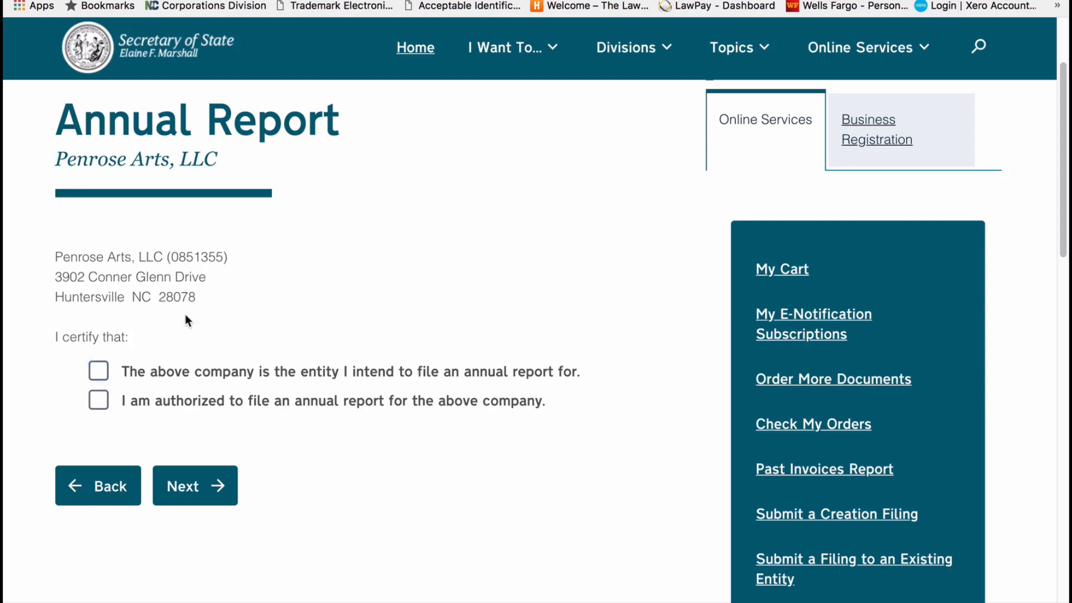
{"action": "left_click", "coordinate": [98, 370]}
{"action": "left_click", "coordinate": [98, 400]}
{"action": "left_click", "coordinate": [194, 487]}
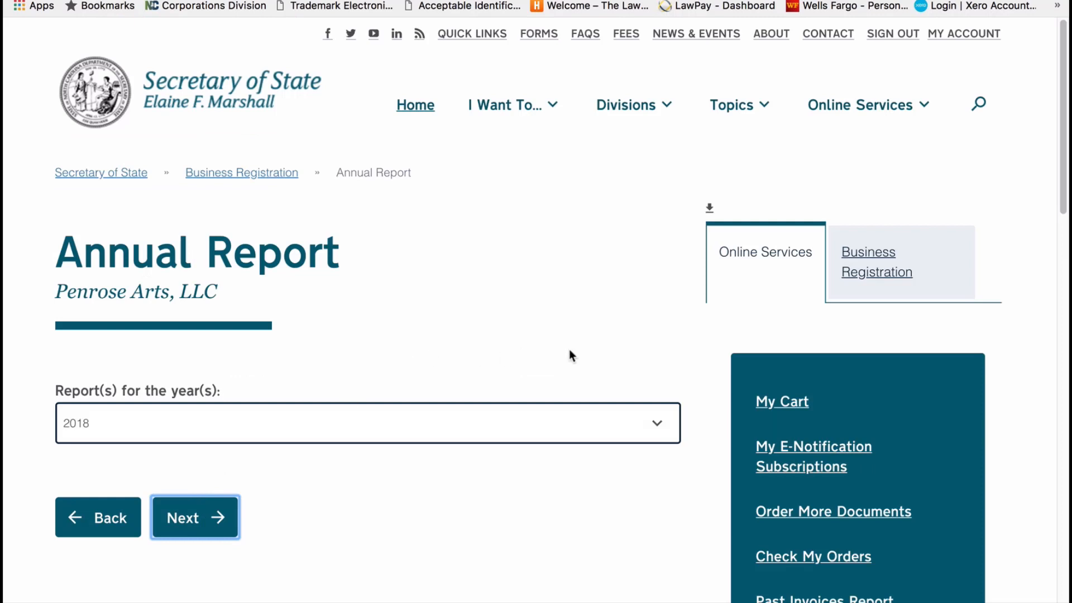
- Check the available report years, keep 2018 as the year of the annual report, and continue
{"action": "left_click", "coordinate": [657, 428]}
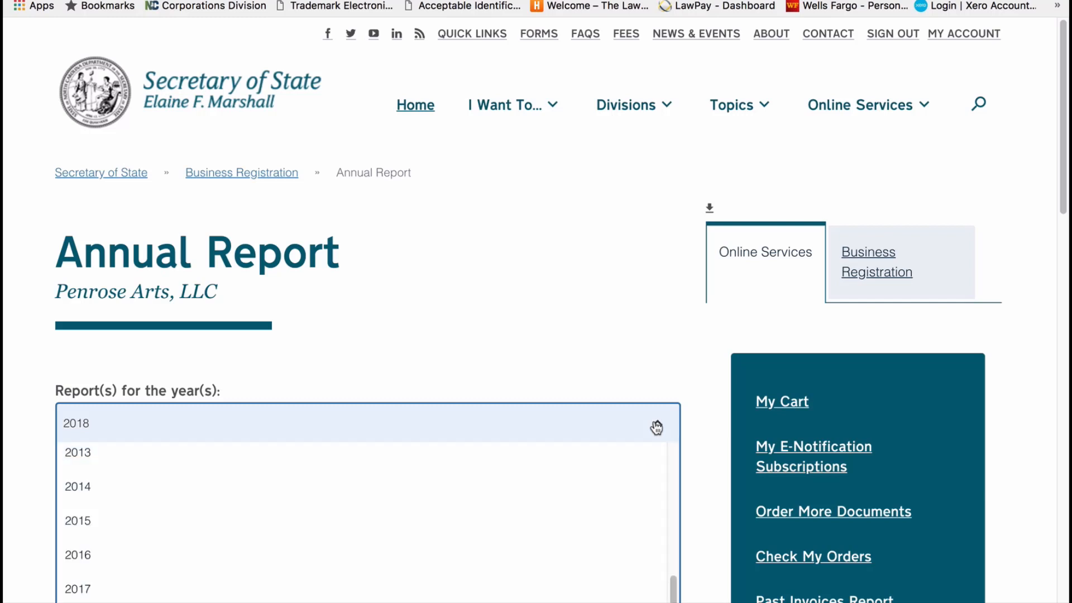
{"action": "scroll", "coordinate": [598, 491], "scroll_direction": "down", "scroll_amount": 3}
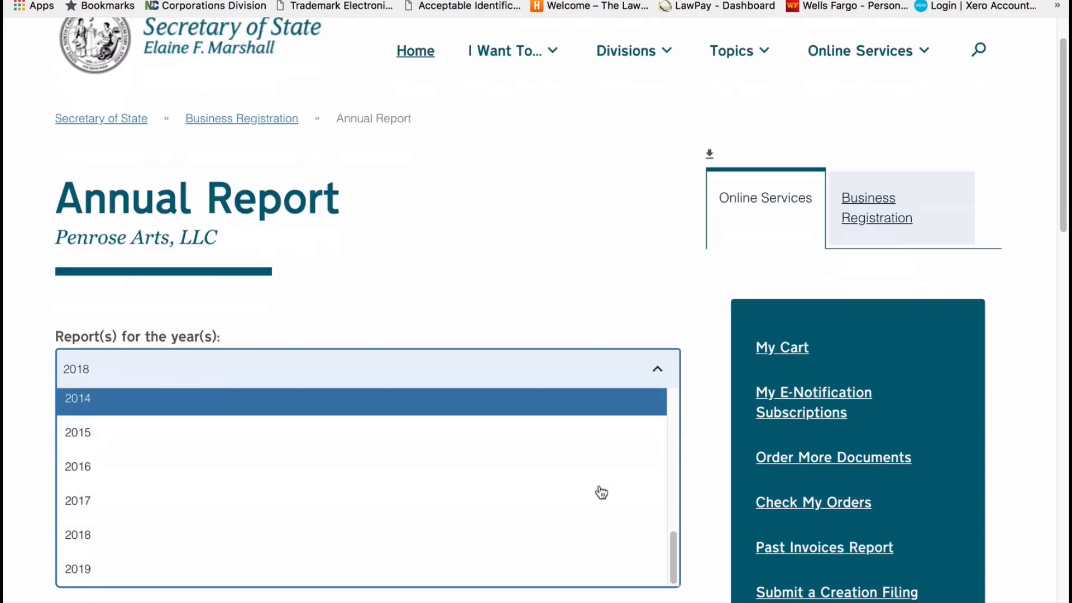
{"action": "left_click", "coordinate": [568, 279]}
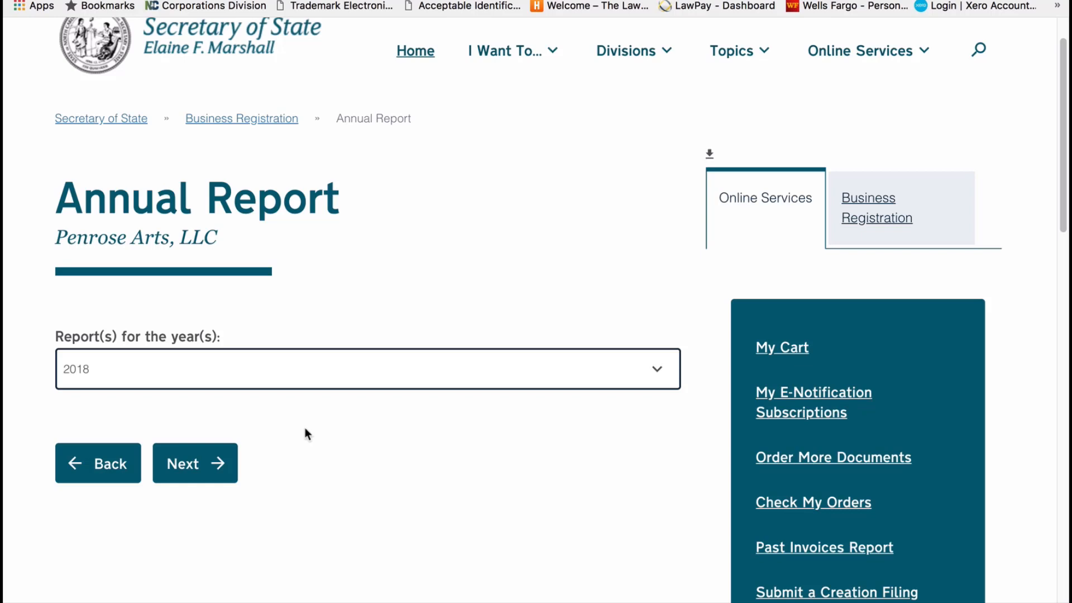
{"action": "left_click", "coordinate": [182, 463]}
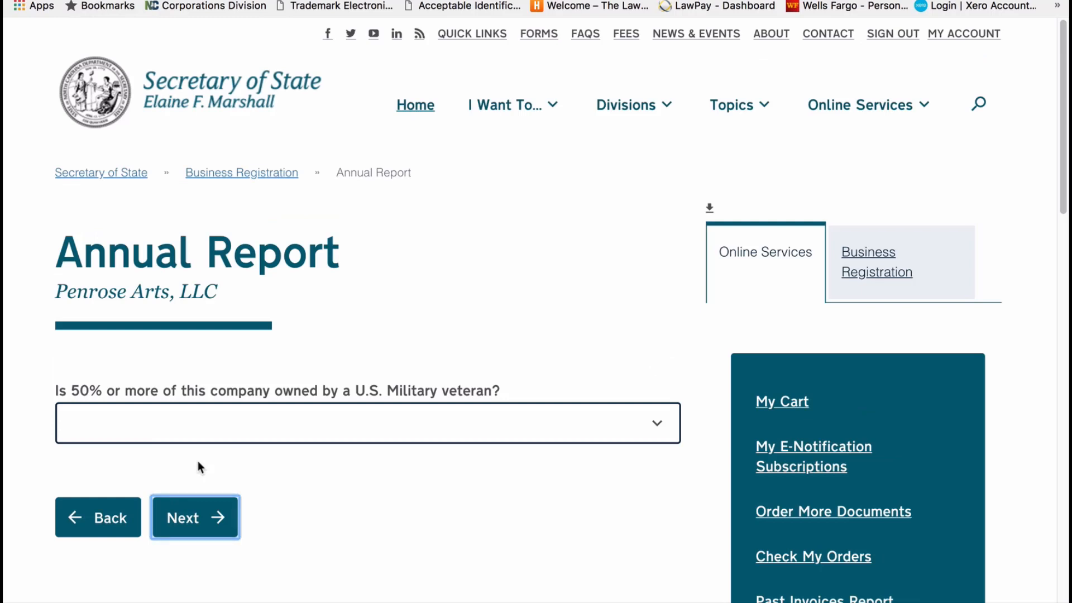
- Answer No to whether a U.S. Military veteran owns 50% or more of the company, and continue
{"action": "left_click", "coordinate": [658, 429]}
{"action": "left_click", "coordinate": [615, 510]}
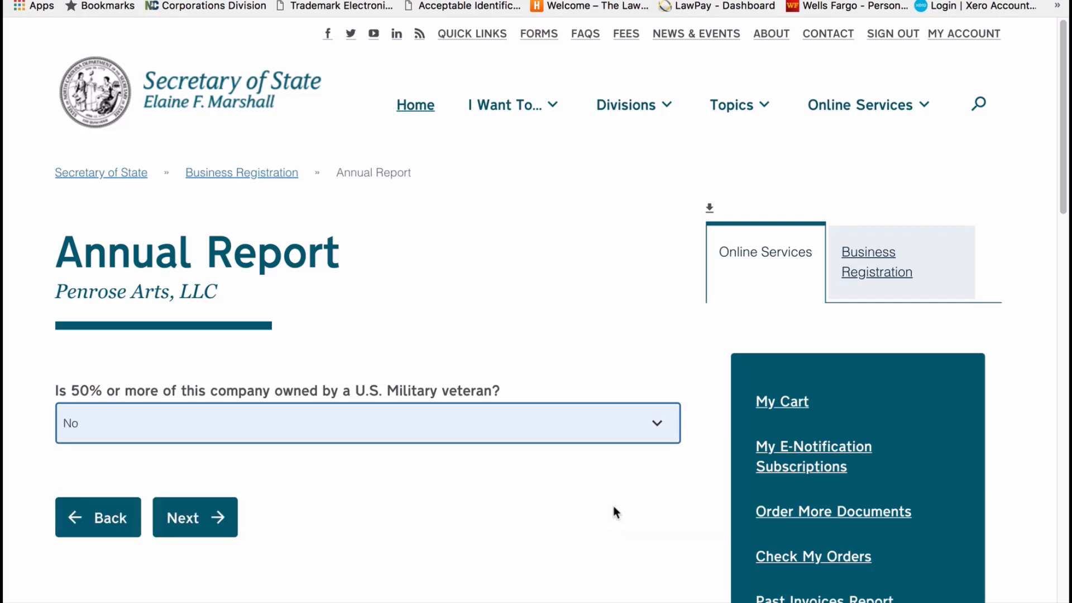
{"action": "left_click", "coordinate": [216, 516]}
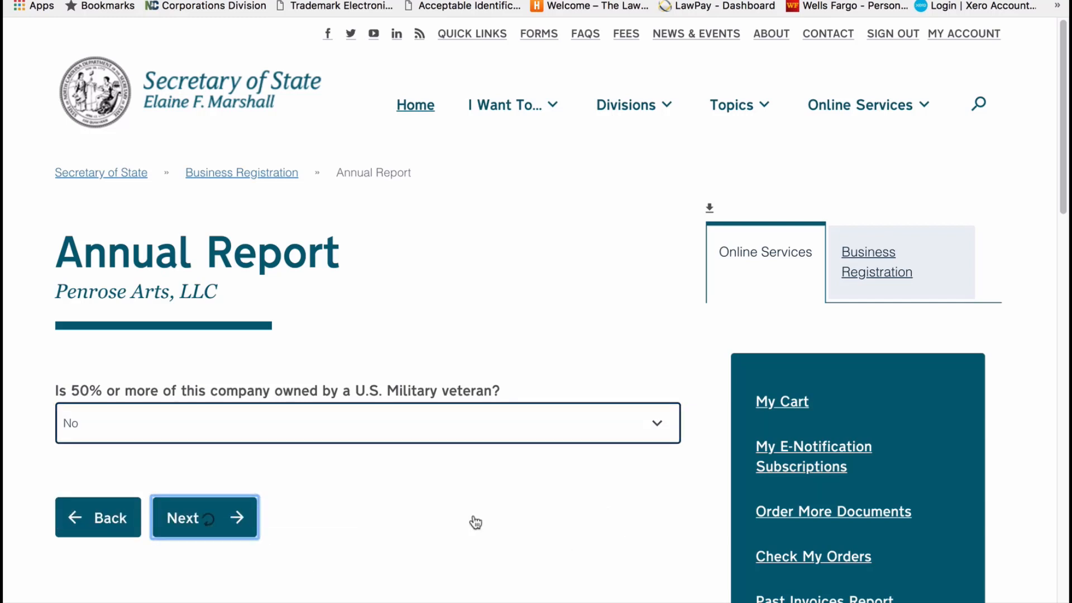
- Keep the current registered agent for the company and continue
{"action": "scroll", "coordinate": [580, 285], "scroll_direction": "down", "scroll_amount": 1}
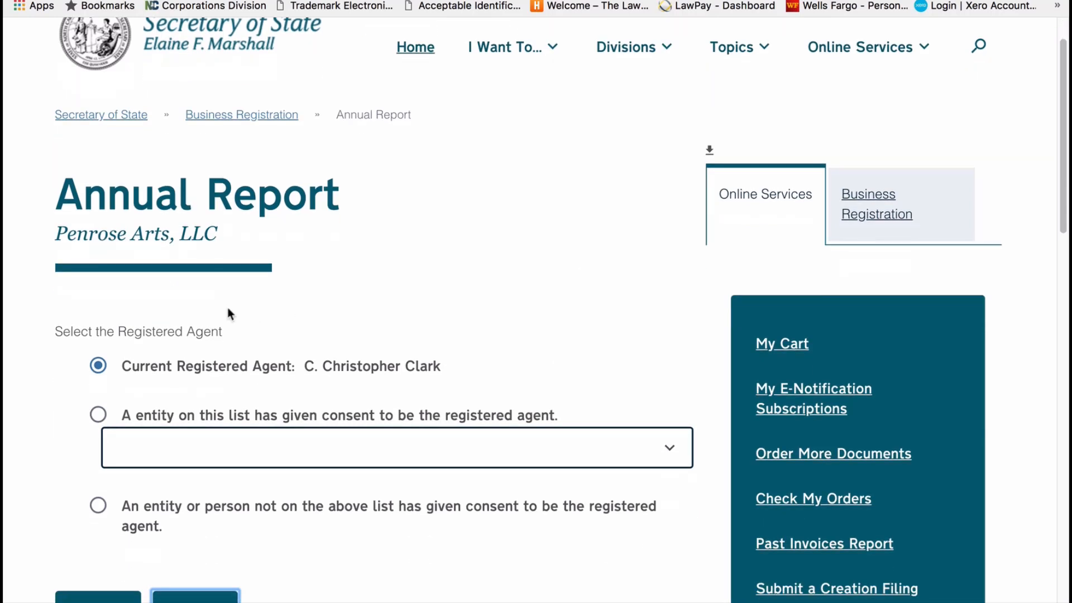
{"action": "left_click", "coordinate": [307, 366]}
{"action": "scroll", "coordinate": [472, 567], "scroll_direction": "down", "scroll_amount": 3}
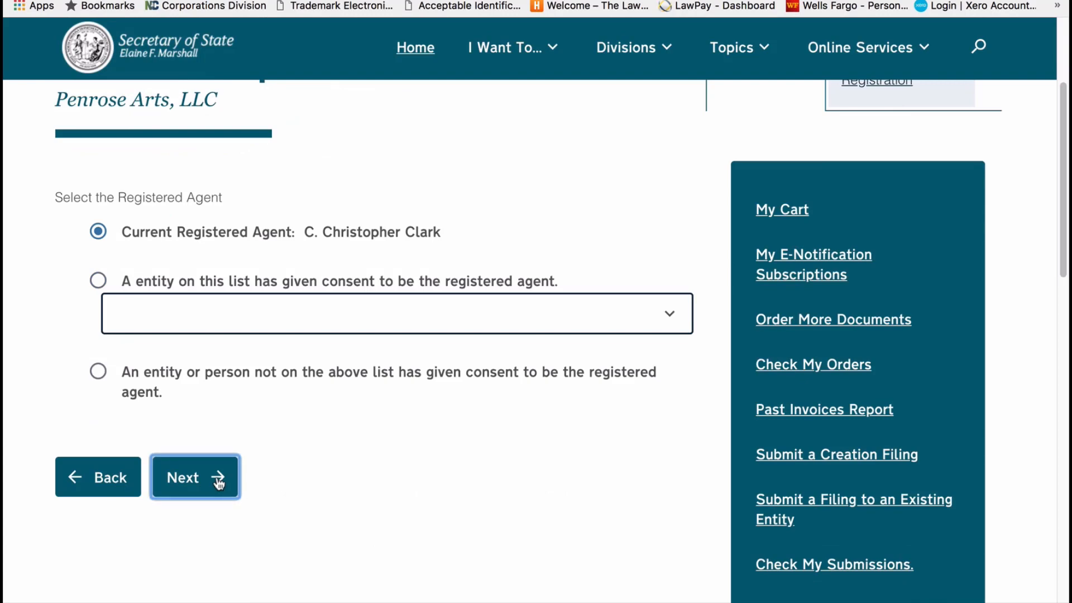
{"action": "left_click", "coordinate": [220, 478]}
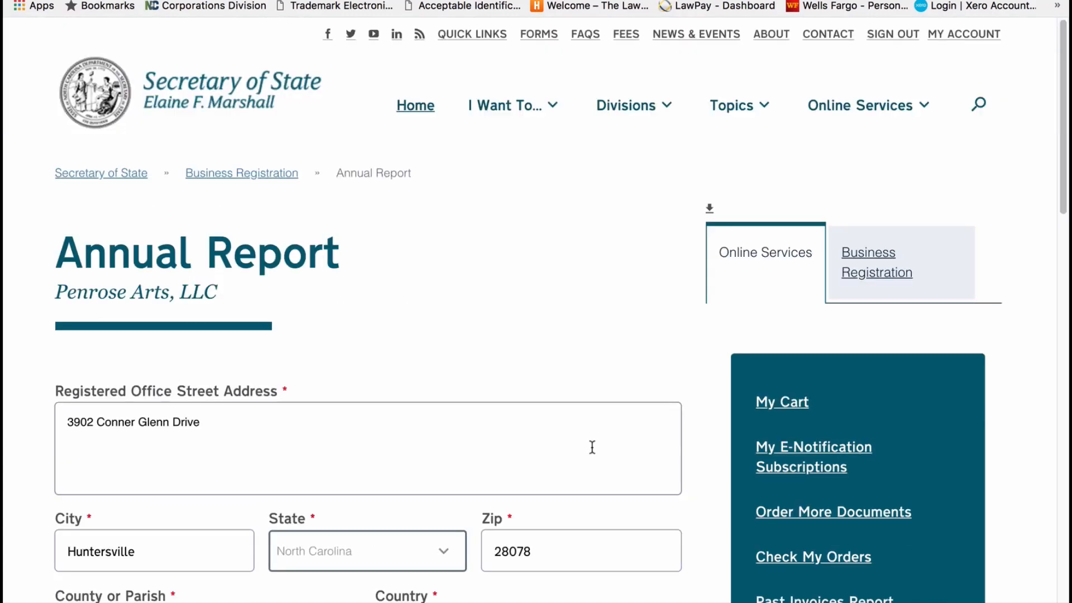
- Mark the registered office street address as also being the registered mailing address, and continue
{"action": "scroll", "coordinate": [571, 296], "scroll_direction": "down", "scroll_amount": 3}
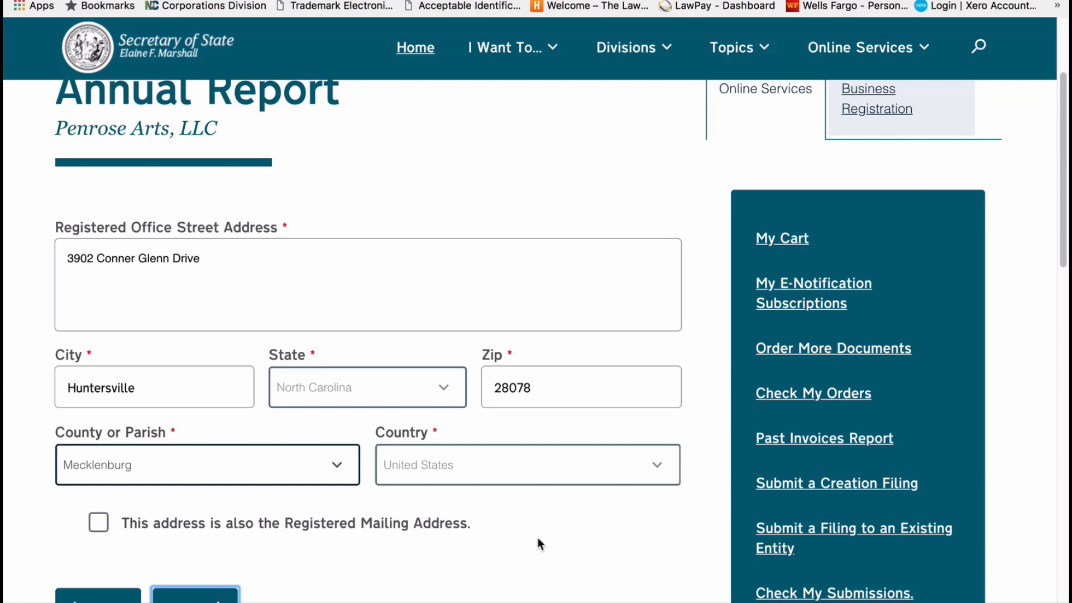
{"action": "scroll", "coordinate": [540, 544], "scroll_direction": "down", "scroll_amount": 3}
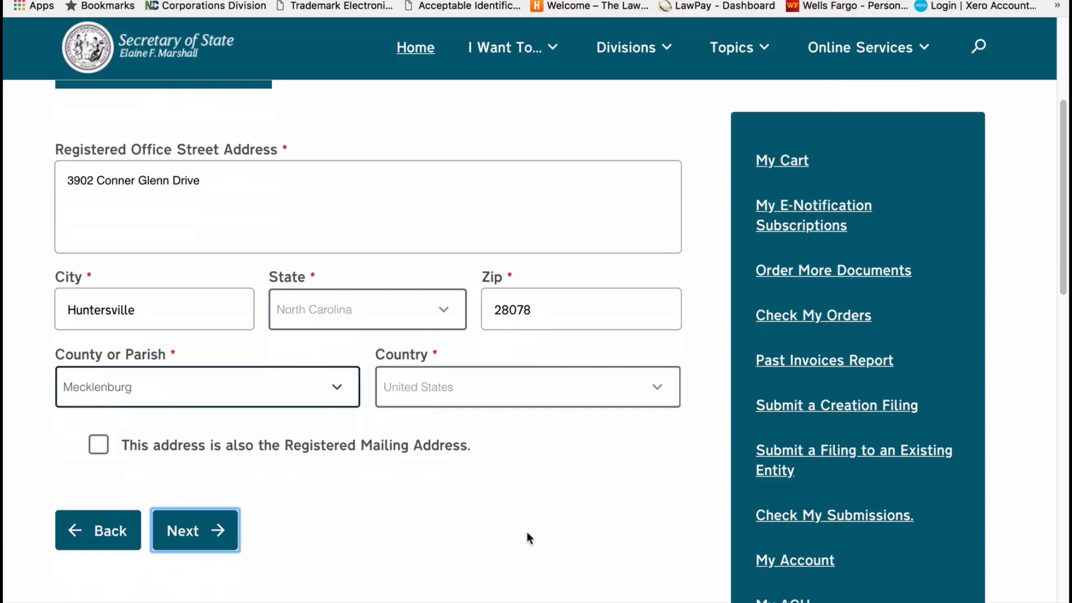
{"action": "left_click", "coordinate": [100, 446]}
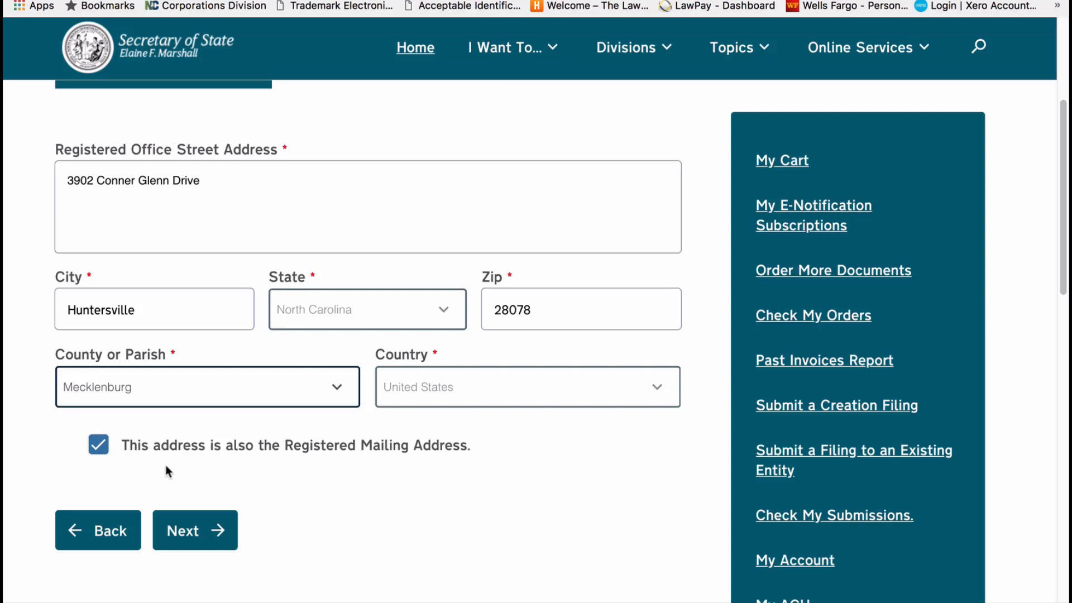
{"action": "left_click", "coordinate": [187, 530]}
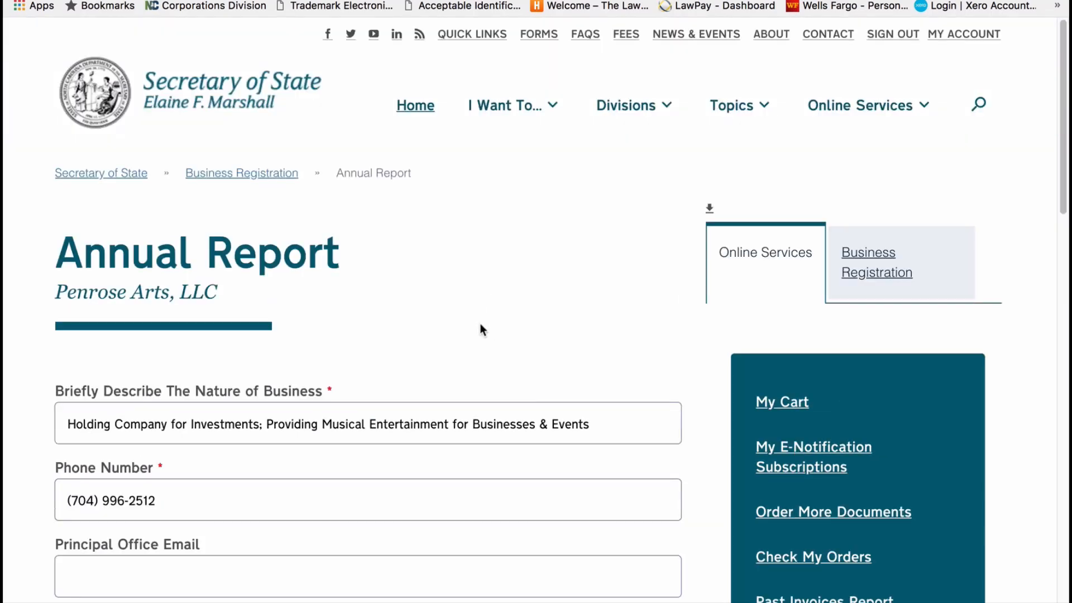
- Fill in the principal office email and the annual report receipt return email with the filer's e-mail address, and continue
{"action": "scroll", "coordinate": [480, 329], "scroll_direction": "down", "scroll_amount": 3}
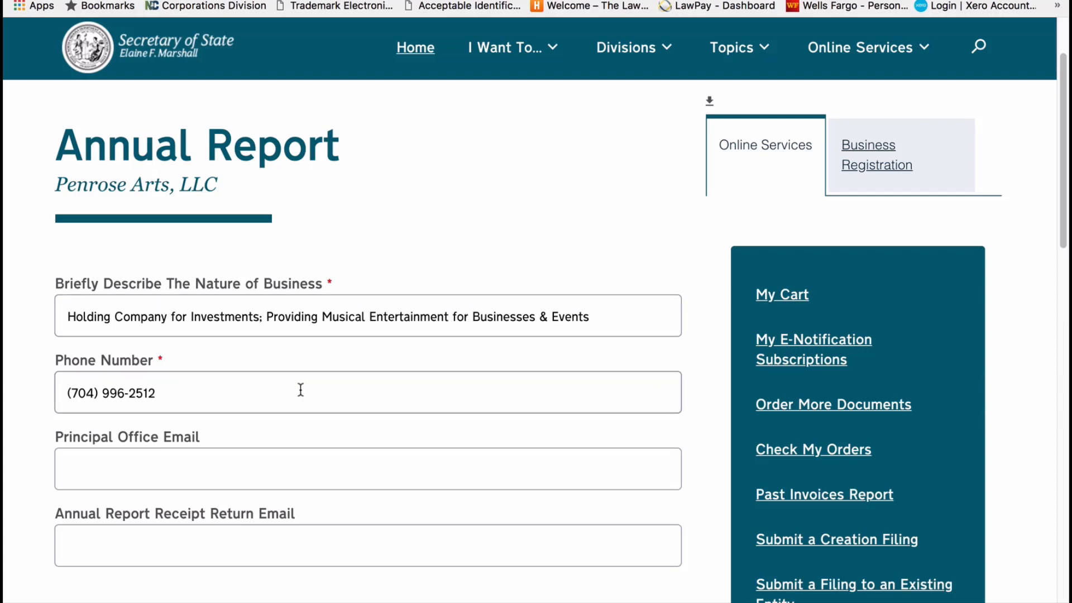
{"action": "scroll", "coordinate": [324, 389], "scroll_direction": "down", "scroll_amount": 2}
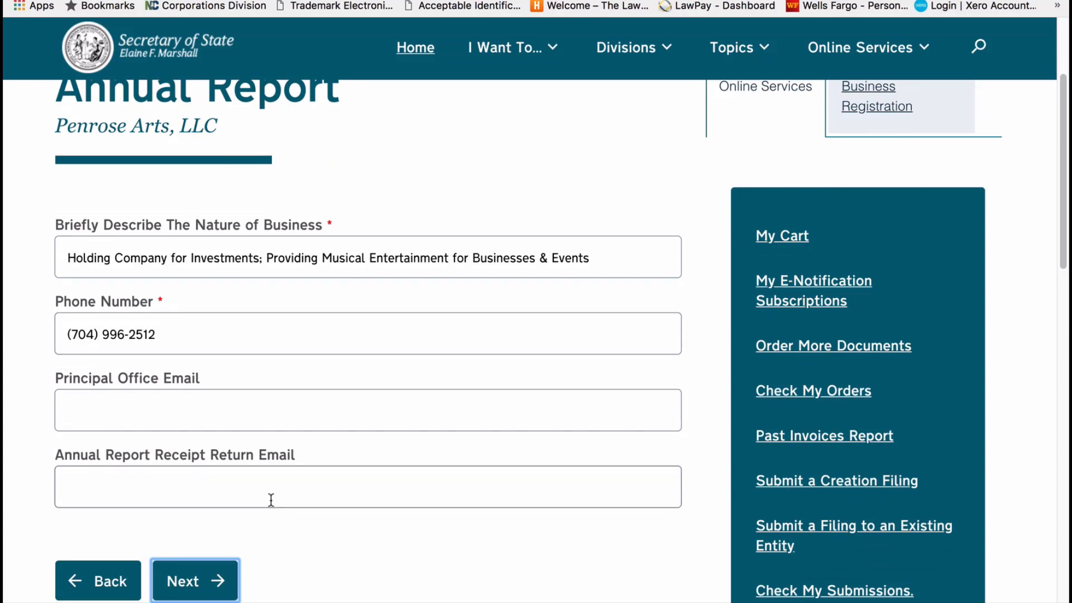
{"action": "left_click", "coordinate": [177, 411]}
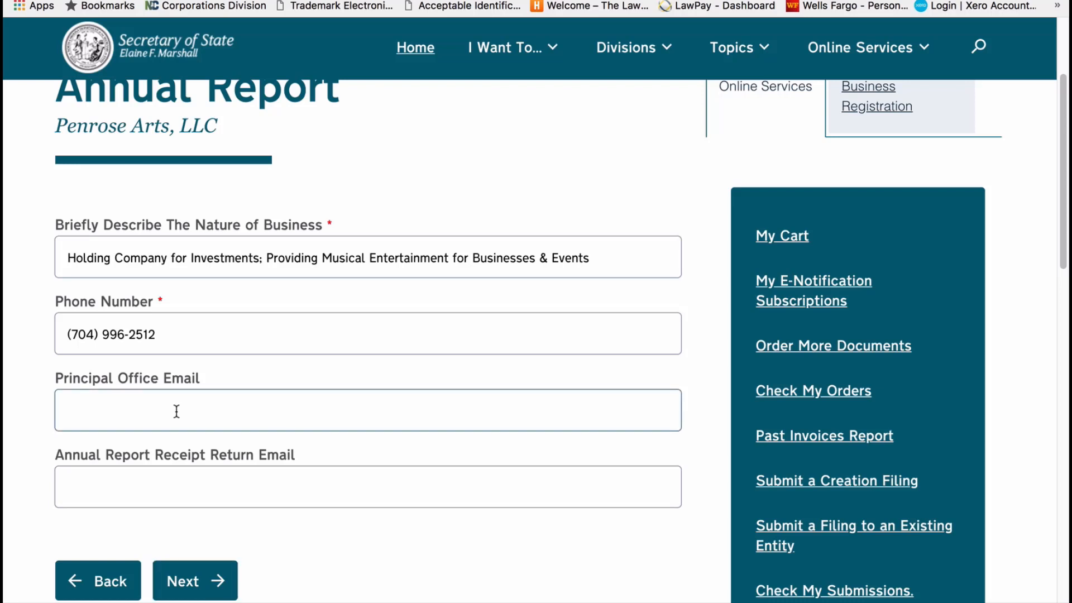
{"action": "type", "text": ",ce"}
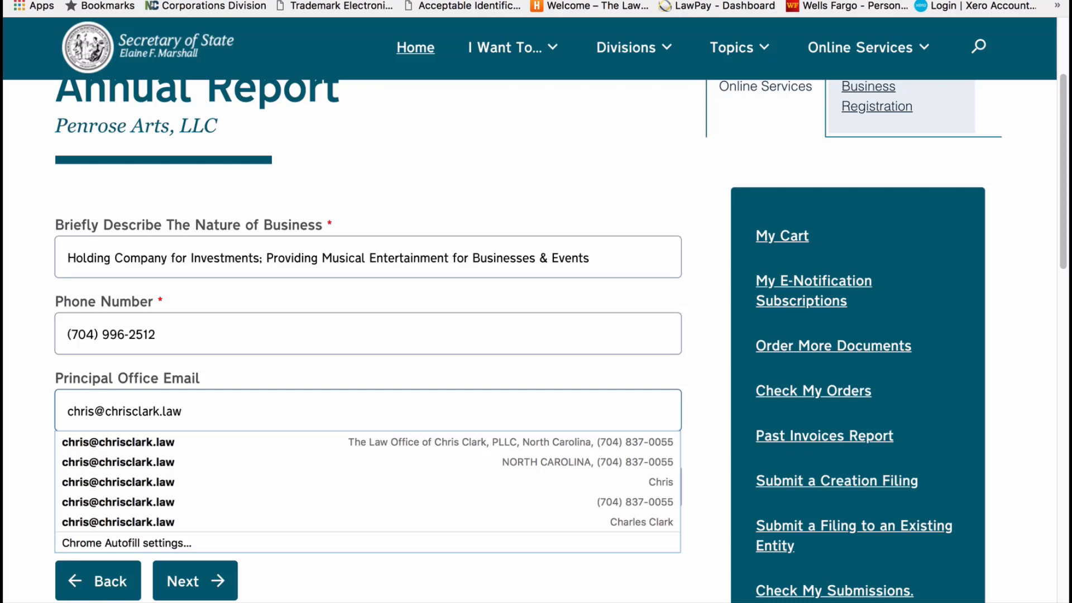
{"action": "key", "text": "Tab"}
{"action": "left_click", "coordinate": [285, 547]}
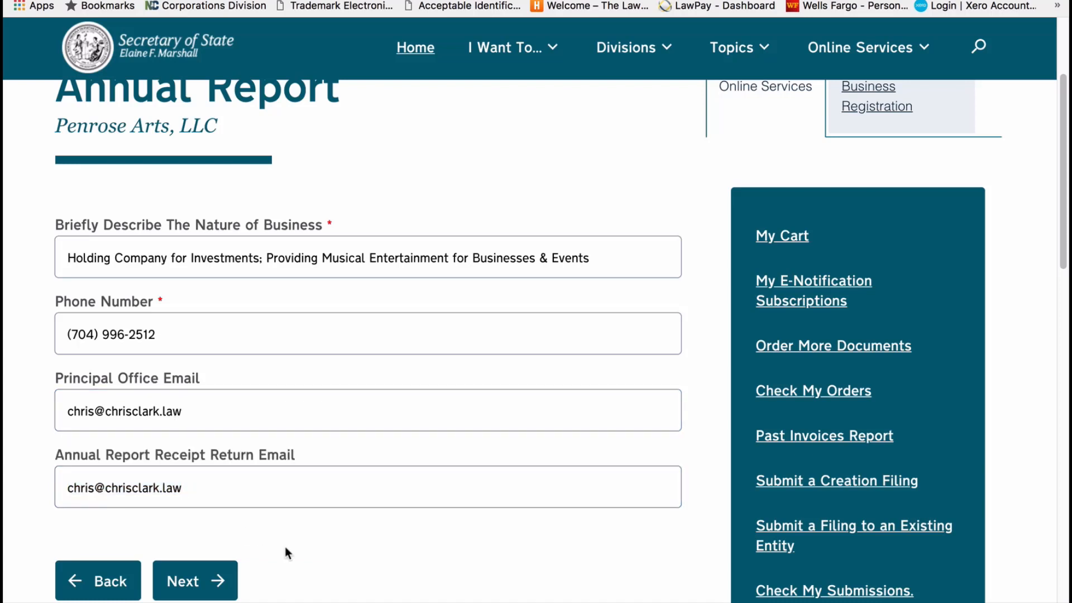
{"action": "scroll", "coordinate": [285, 547], "scroll_direction": "down", "scroll_amount": 1}
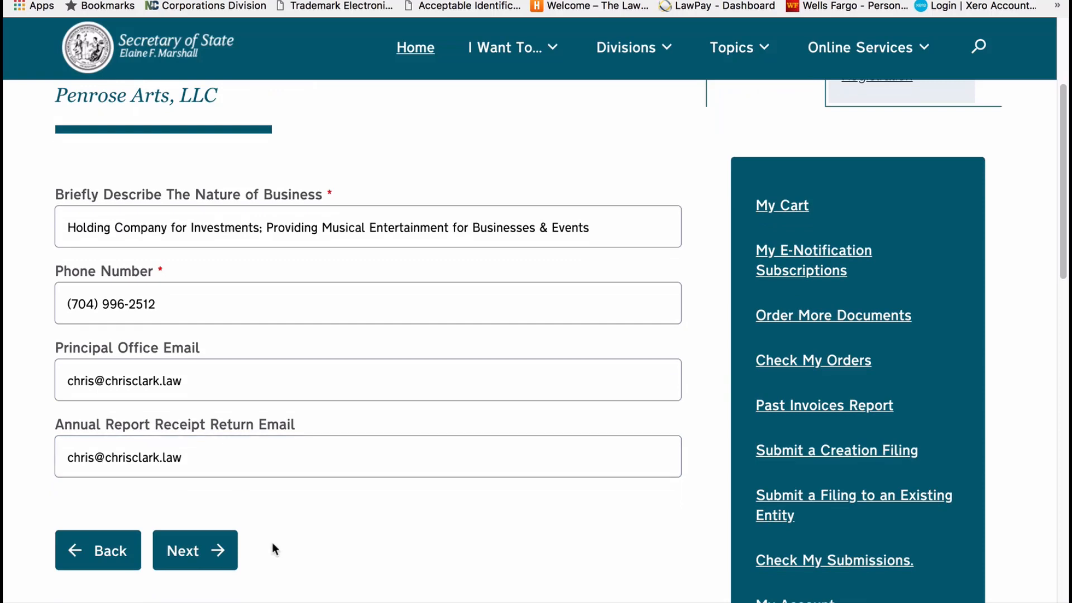
{"action": "left_click", "coordinate": [184, 561]}
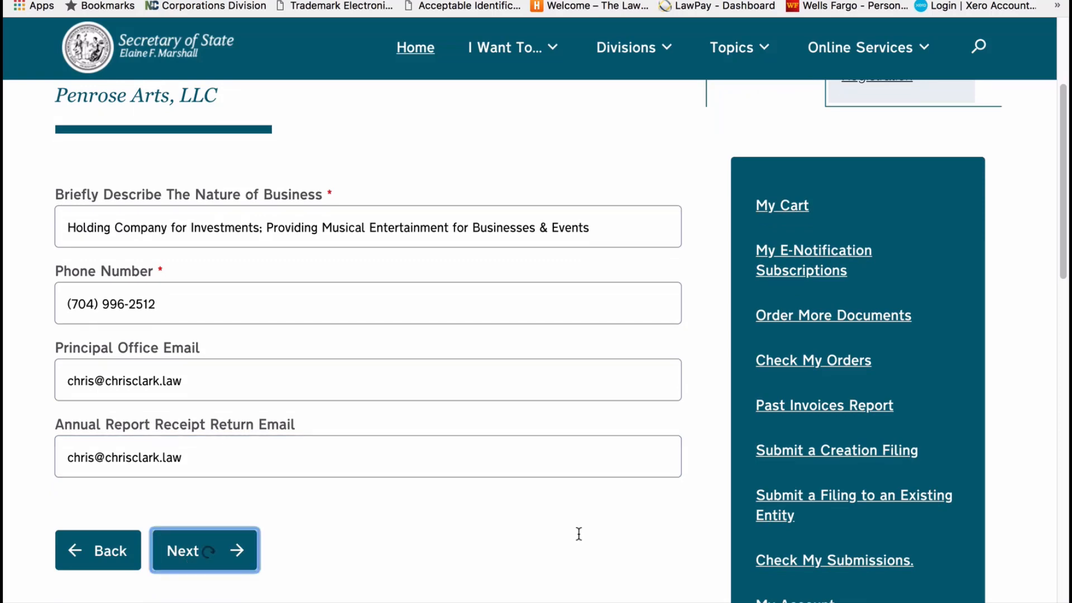
- Mark the principal office street address as also being the principal office mailing address, and continue
{"action": "scroll", "coordinate": [548, 314], "scroll_direction": "down", "scroll_amount": 5}
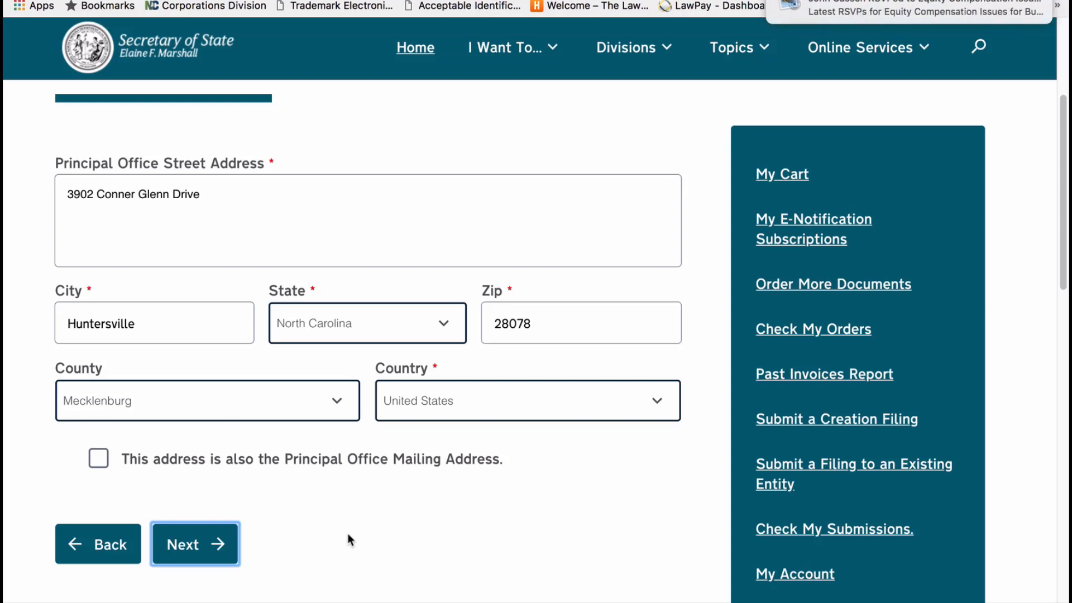
{"action": "left_click", "coordinate": [97, 461]}
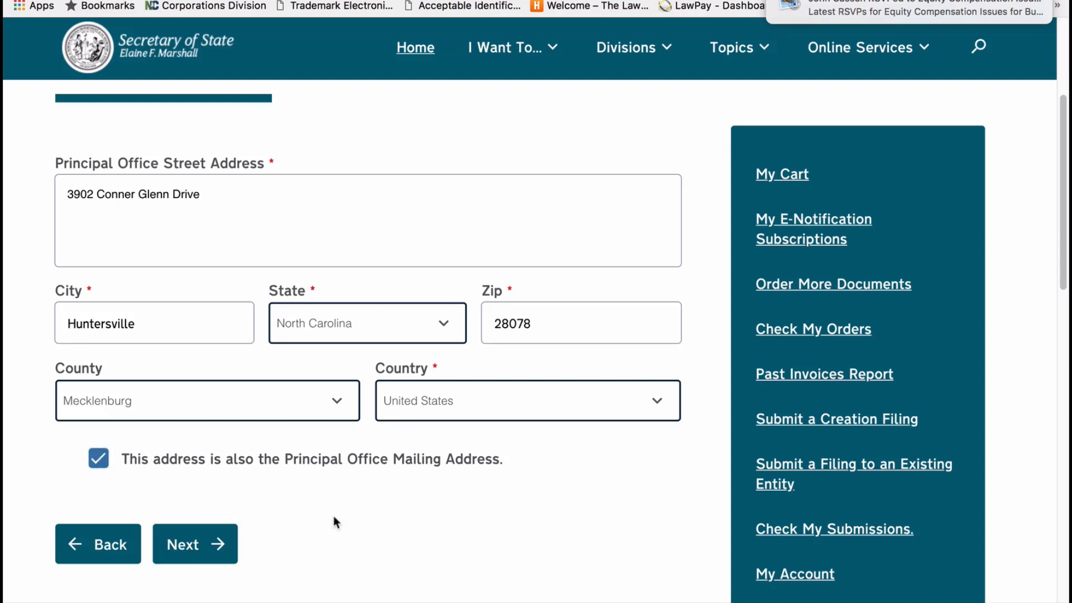
{"action": "left_click", "coordinate": [213, 544]}
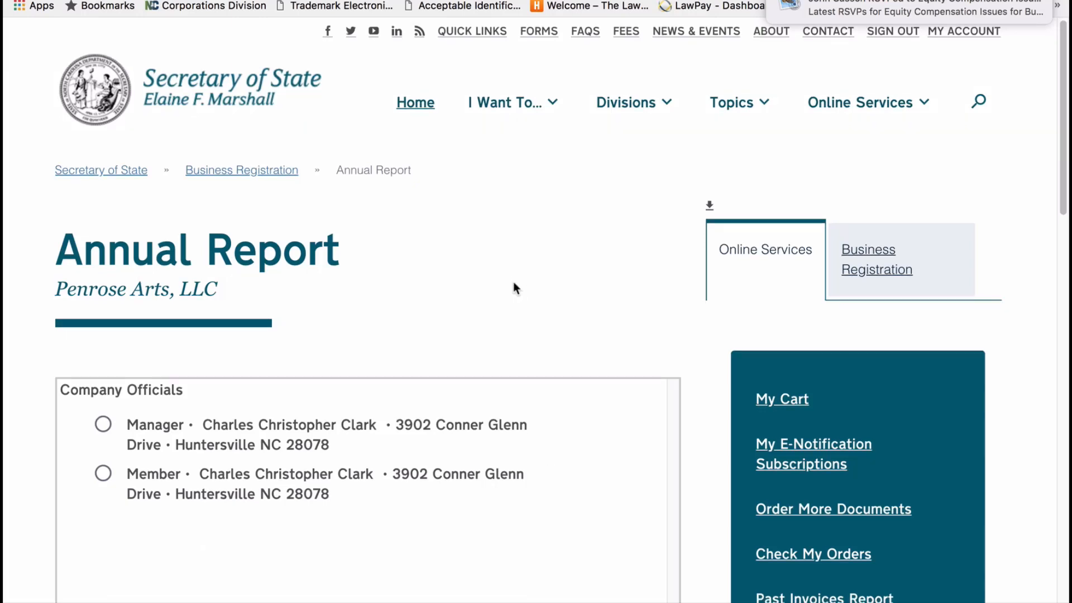
- Keep the listed company officials, the manager and the member, as they are and continue
{"action": "scroll", "coordinate": [513, 282], "scroll_direction": "down", "scroll_amount": 2}
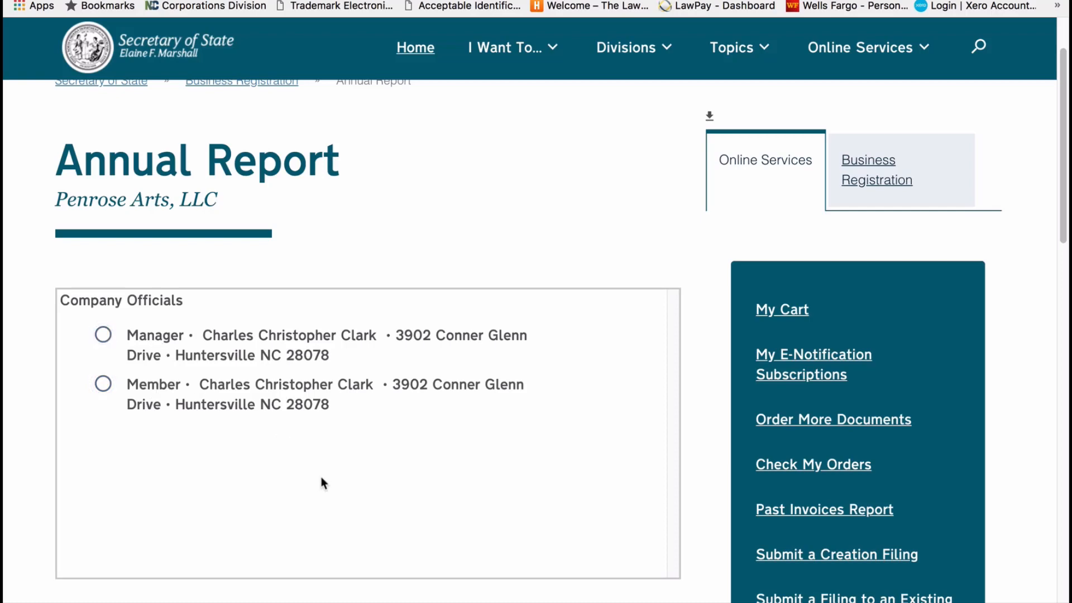
{"action": "scroll", "coordinate": [321, 479], "scroll_direction": "down", "scroll_amount": 2}
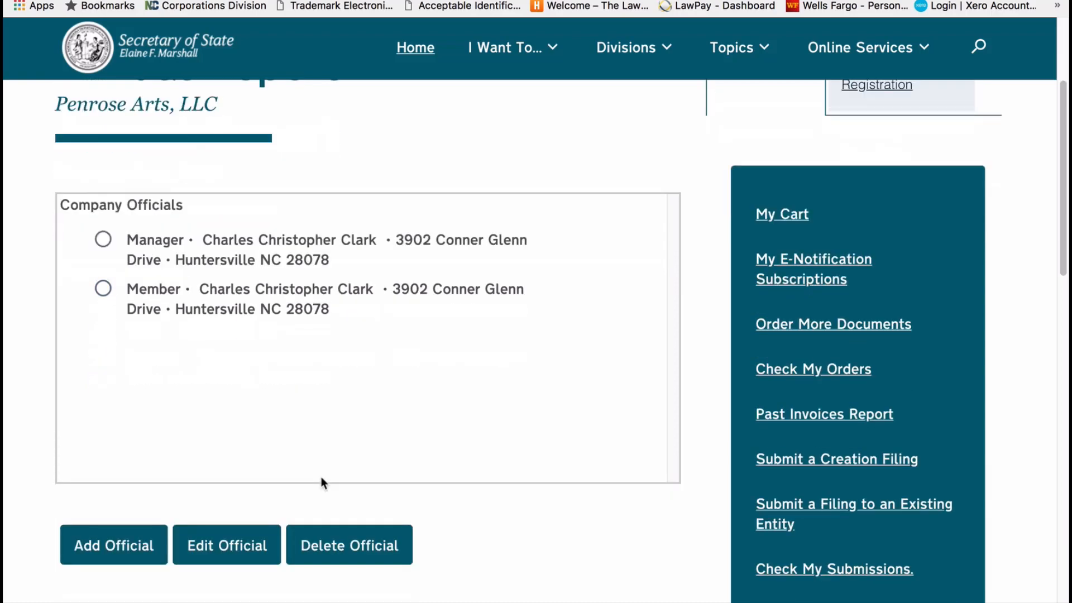
{"action": "scroll", "coordinate": [321, 480], "scroll_direction": "down", "scroll_amount": 2}
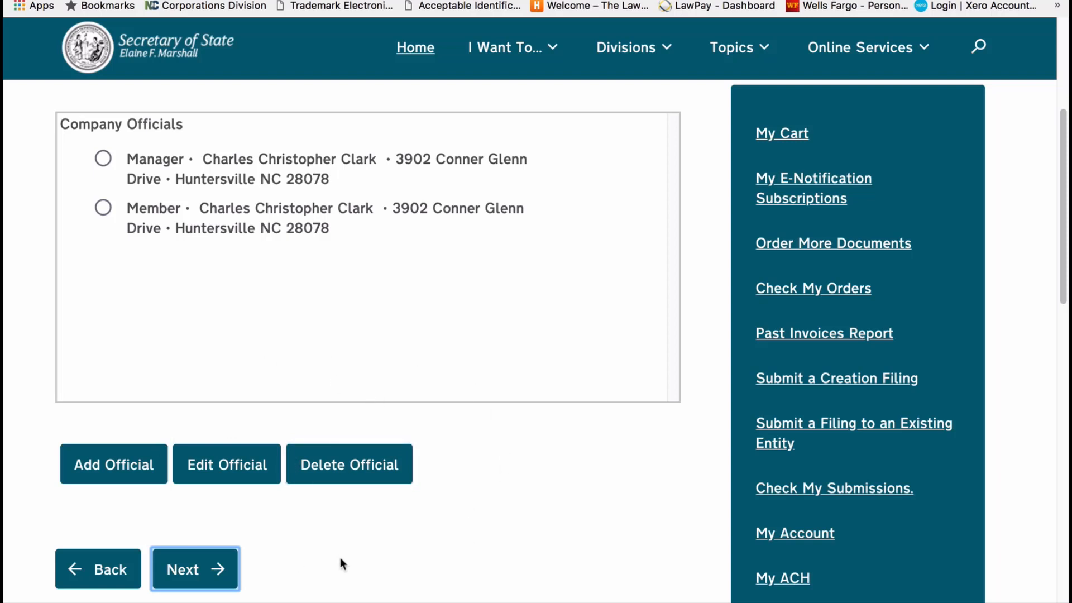
{"action": "left_click", "coordinate": [200, 575]}
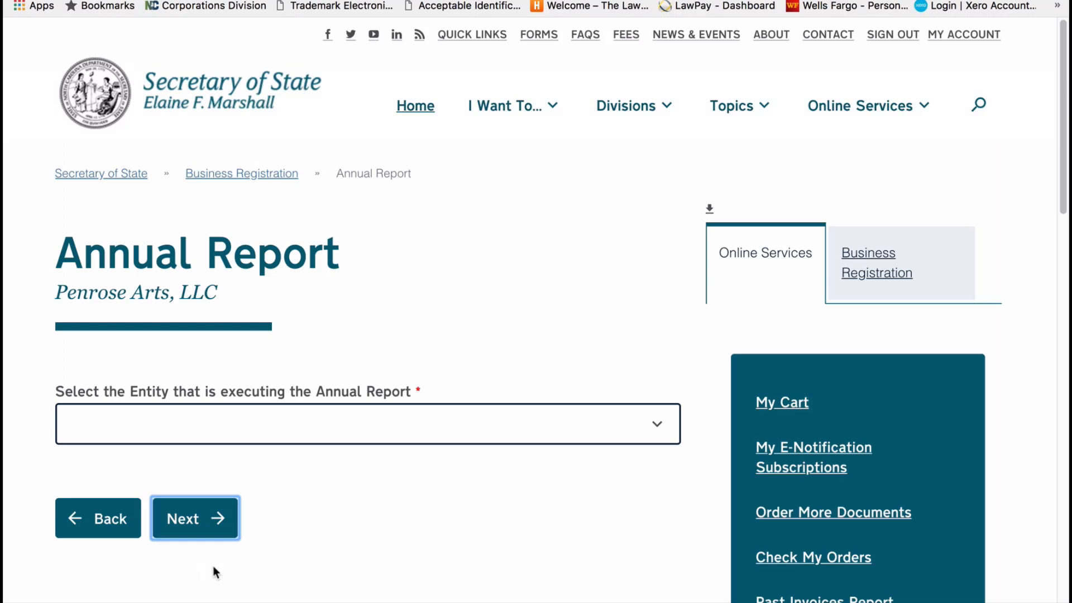
- Choose the Member entry as the entity executing the annual report, and continue to the filing preview
{"action": "scroll", "coordinate": [501, 491], "scroll_direction": "down", "scroll_amount": 1}
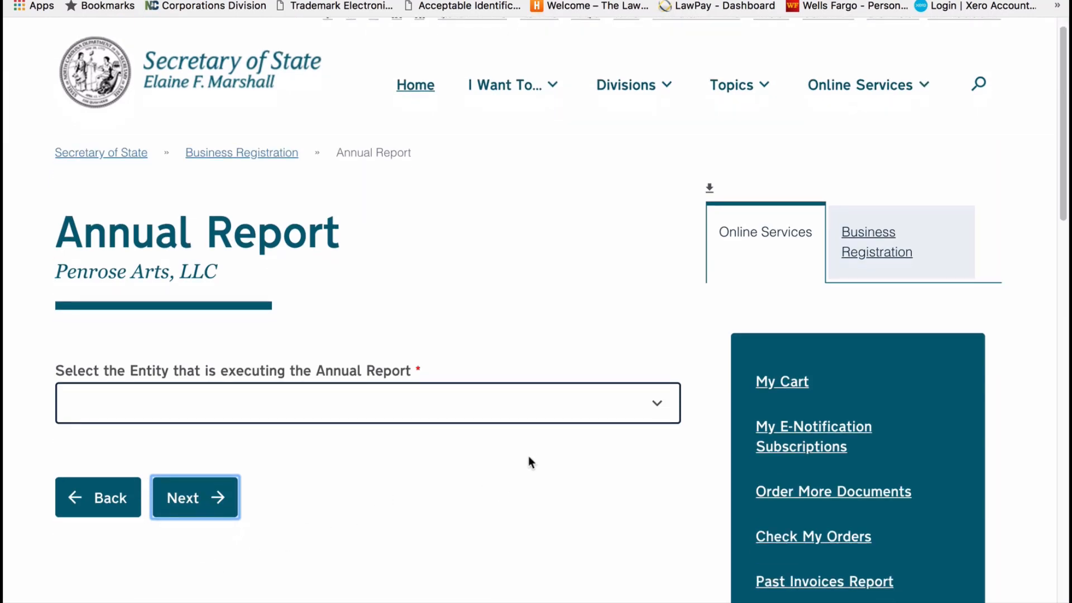
{"action": "left_click", "coordinate": [657, 413]}
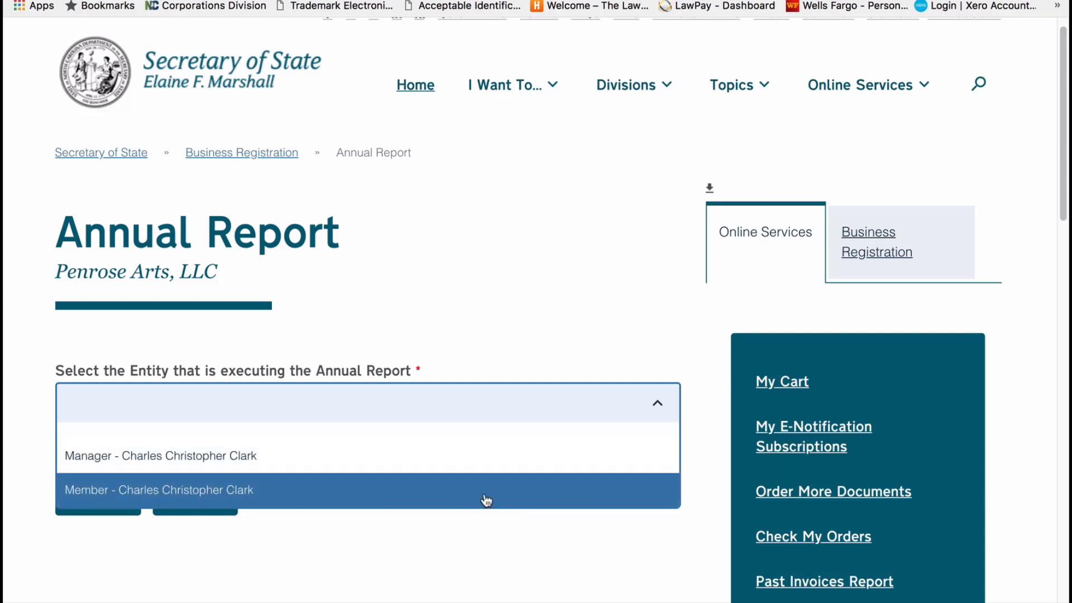
{"action": "left_click", "coordinate": [274, 496]}
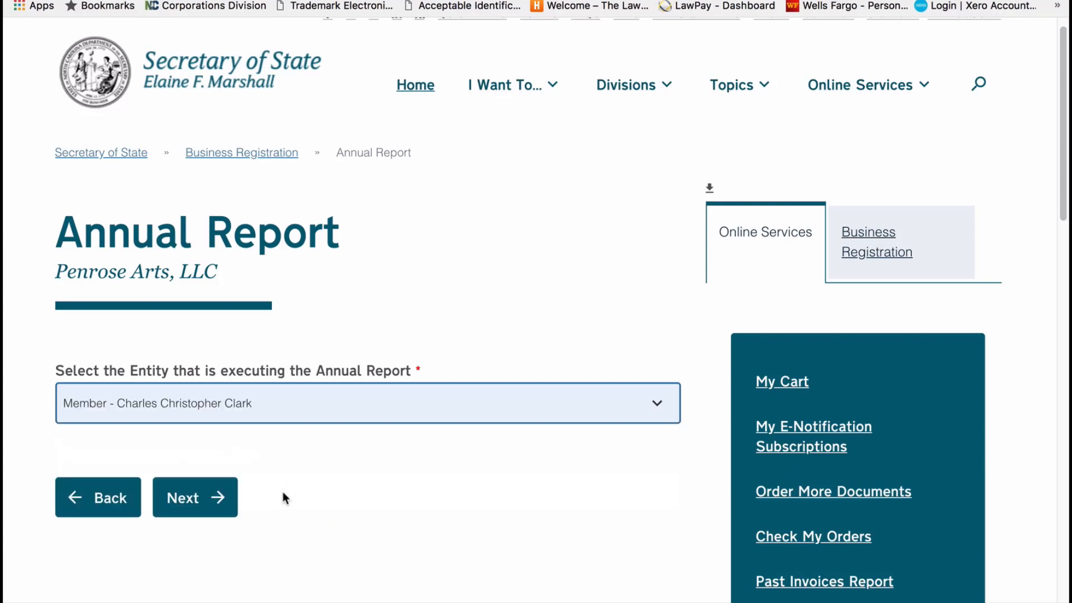
{"action": "left_click", "coordinate": [199, 499]}
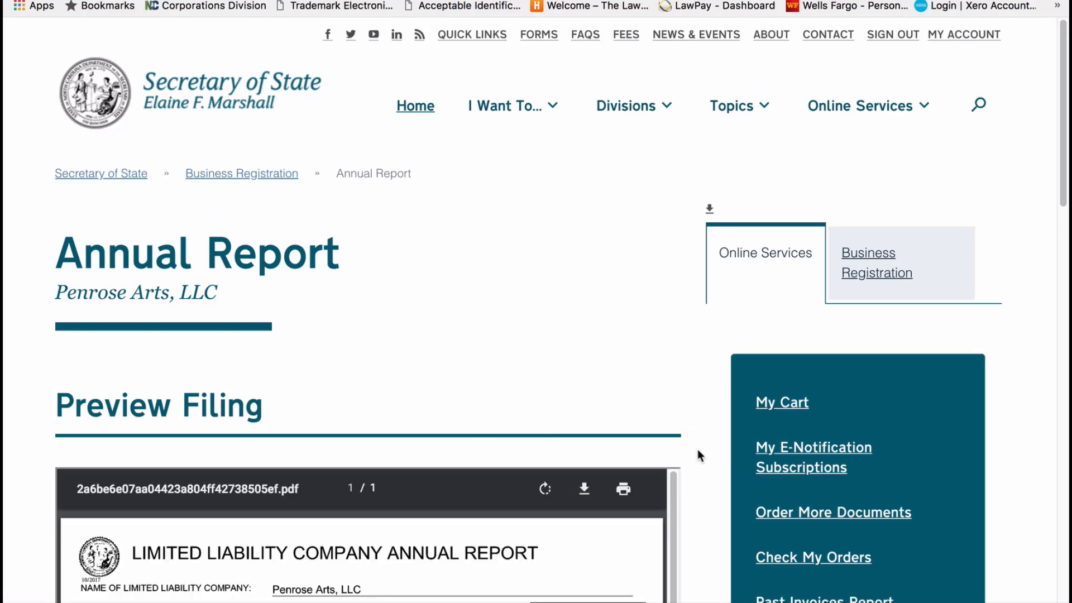
- Review the previewed LLC annual report, checking the registered agent and principal office sections and the available checkout options
{"action": "scroll", "coordinate": [698, 455], "scroll_direction": "down", "scroll_amount": 2}
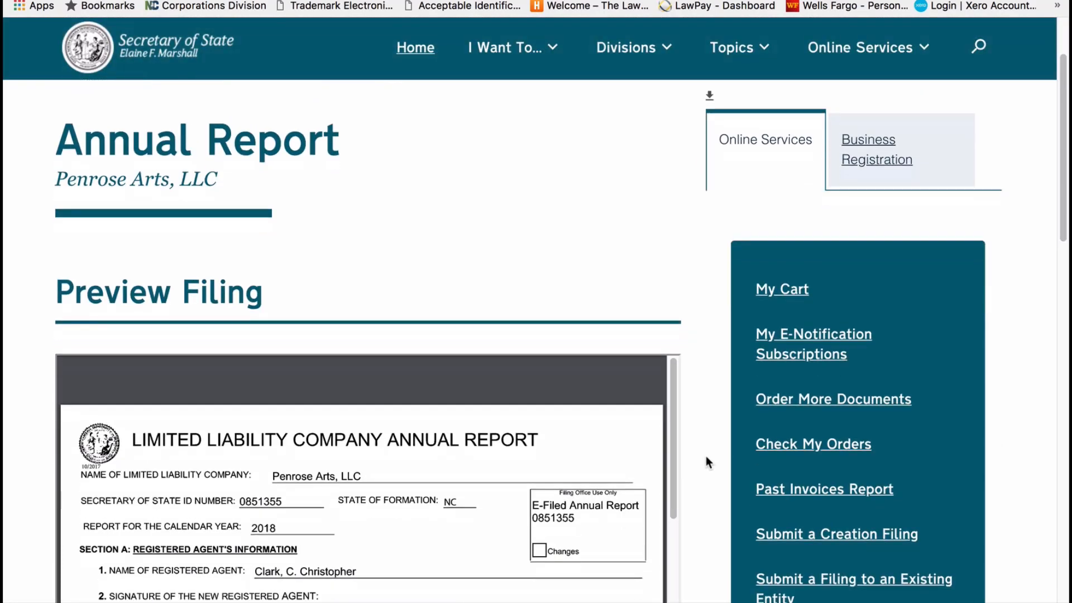
{"action": "scroll", "coordinate": [707, 459], "scroll_direction": "down", "scroll_amount": 3}
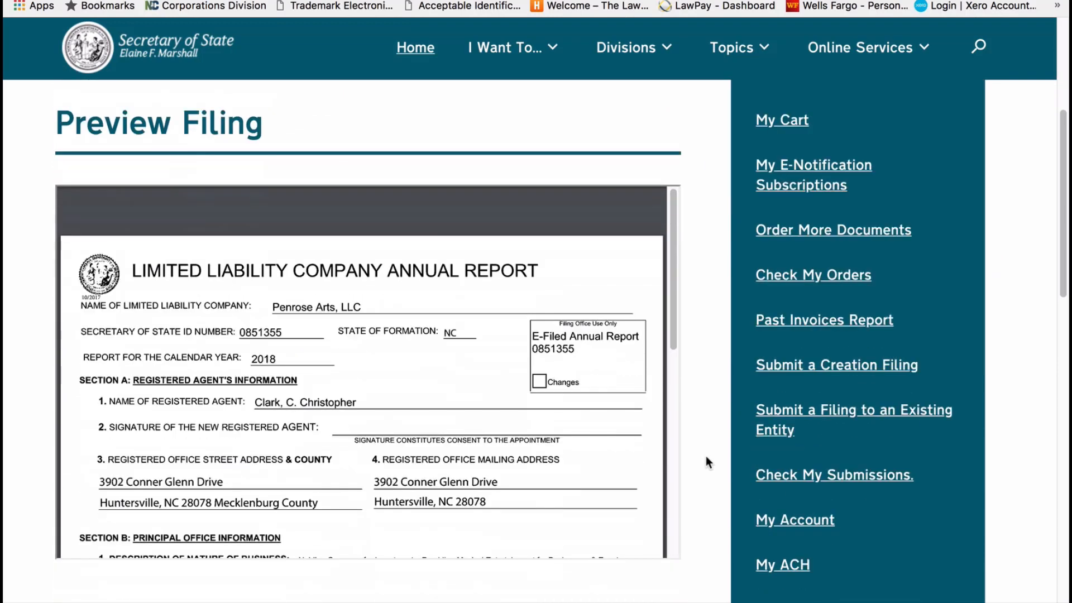
{"action": "scroll", "coordinate": [706, 456], "scroll_direction": "down", "scroll_amount": 1}
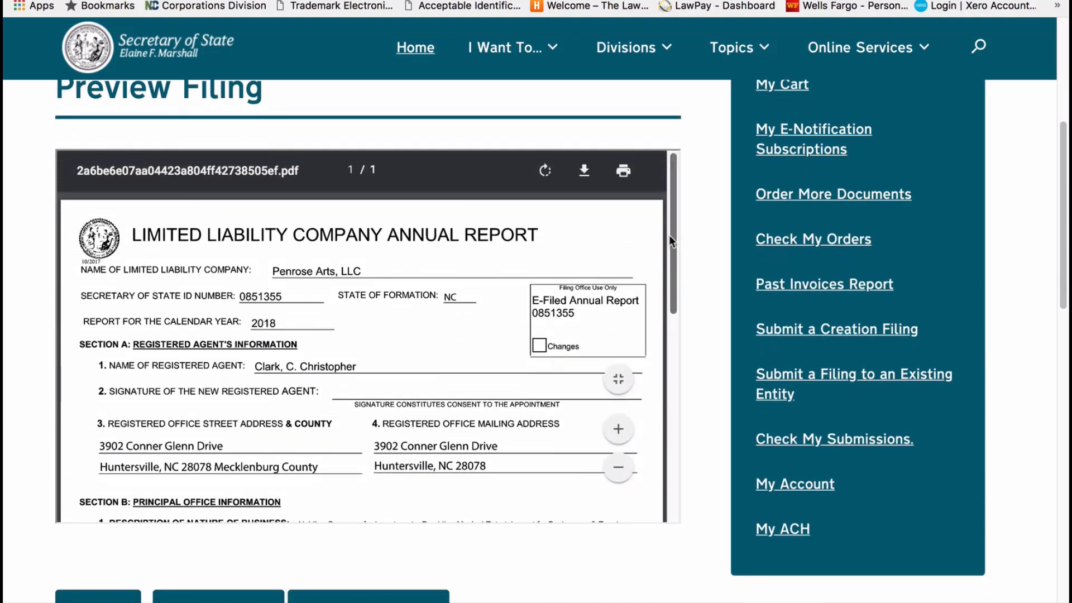
{"action": "left_click_drag", "start_coordinate": [672, 236], "coordinate": [665, 263]}
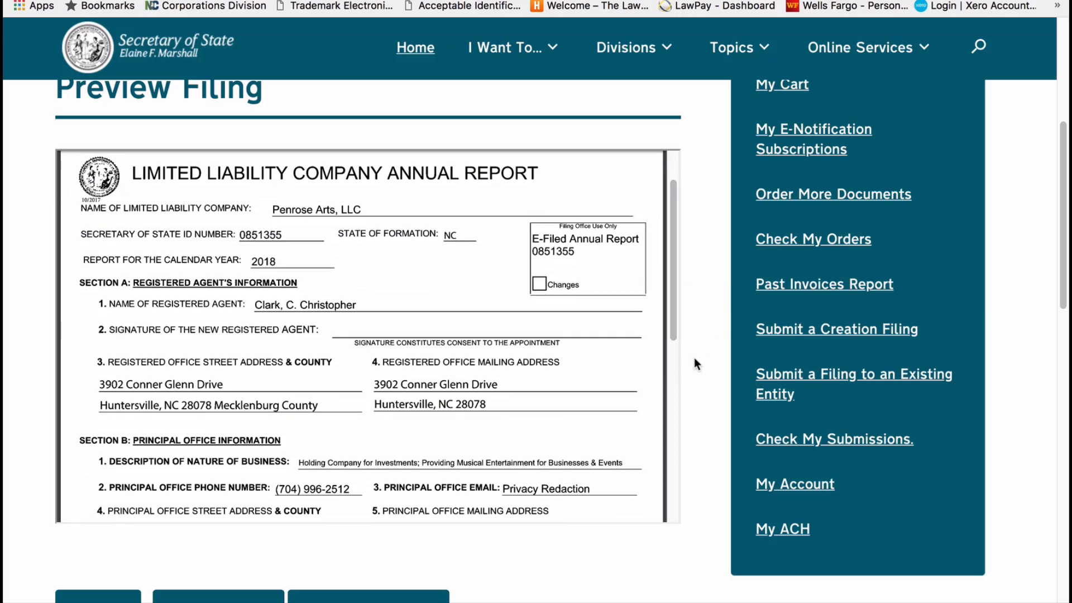
{"action": "mouse_move", "coordinate": [671, 323]}
{"action": "left_mouse_down"}
{"action": "mouse_move", "coordinate": [668, 291]}
{"action": "mouse_move", "coordinate": [669, 307]}
{"action": "left_mouse_up"}
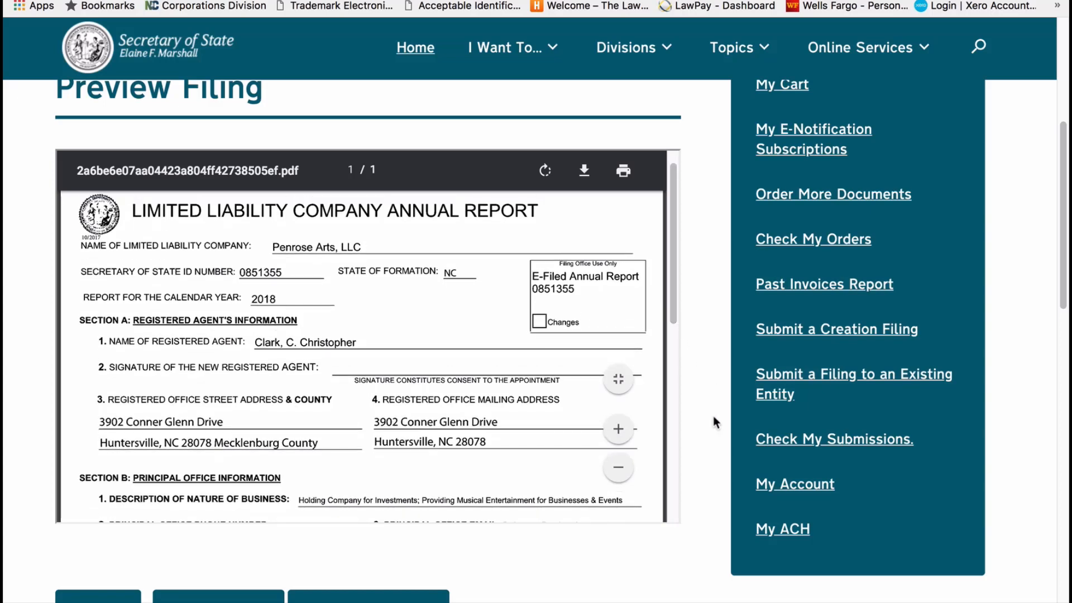
{"action": "scroll", "coordinate": [710, 433], "scroll_direction": "down", "scroll_amount": 5}
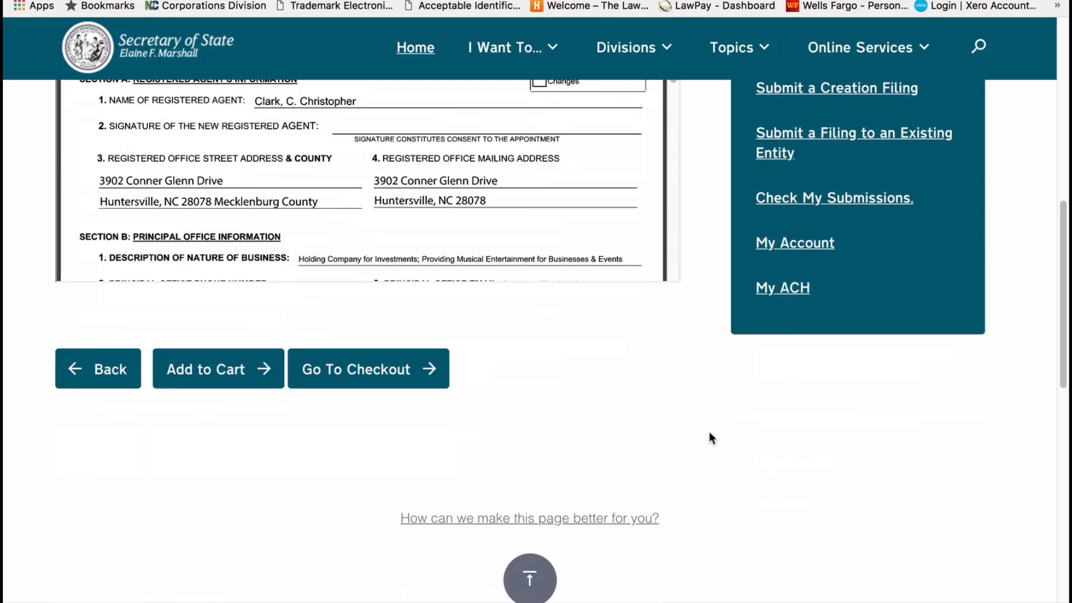
{"action": "scroll", "coordinate": [694, 430], "scroll_direction": "up", "scroll_amount": 3}
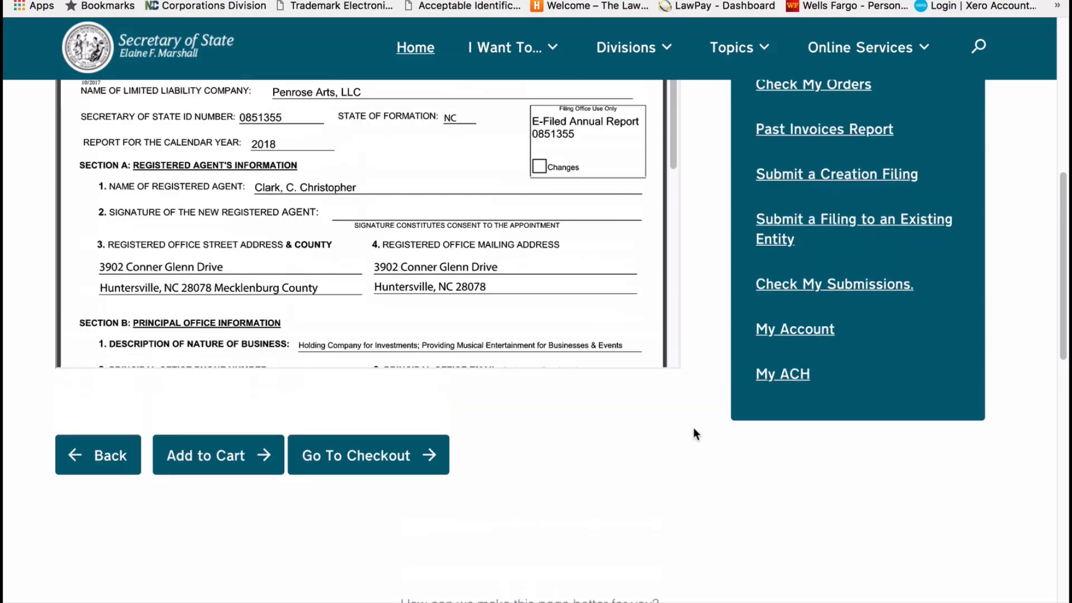
{"action": "scroll", "coordinate": [697, 429], "scroll_direction": "up", "scroll_amount": 2}
{"action": "scroll", "coordinate": [706, 425], "scroll_direction": "down", "scroll_amount": 2}
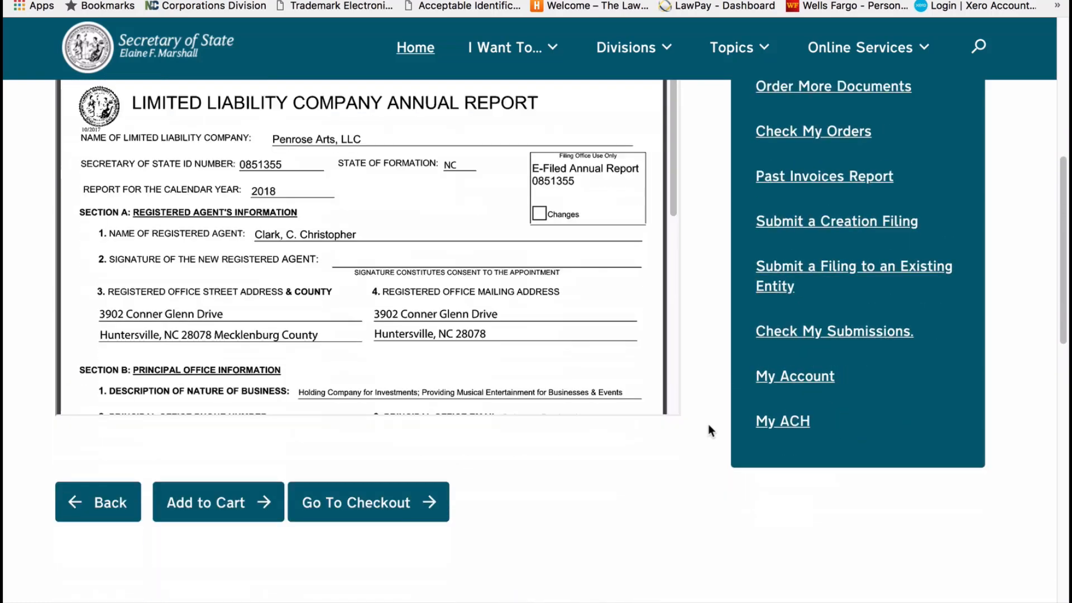